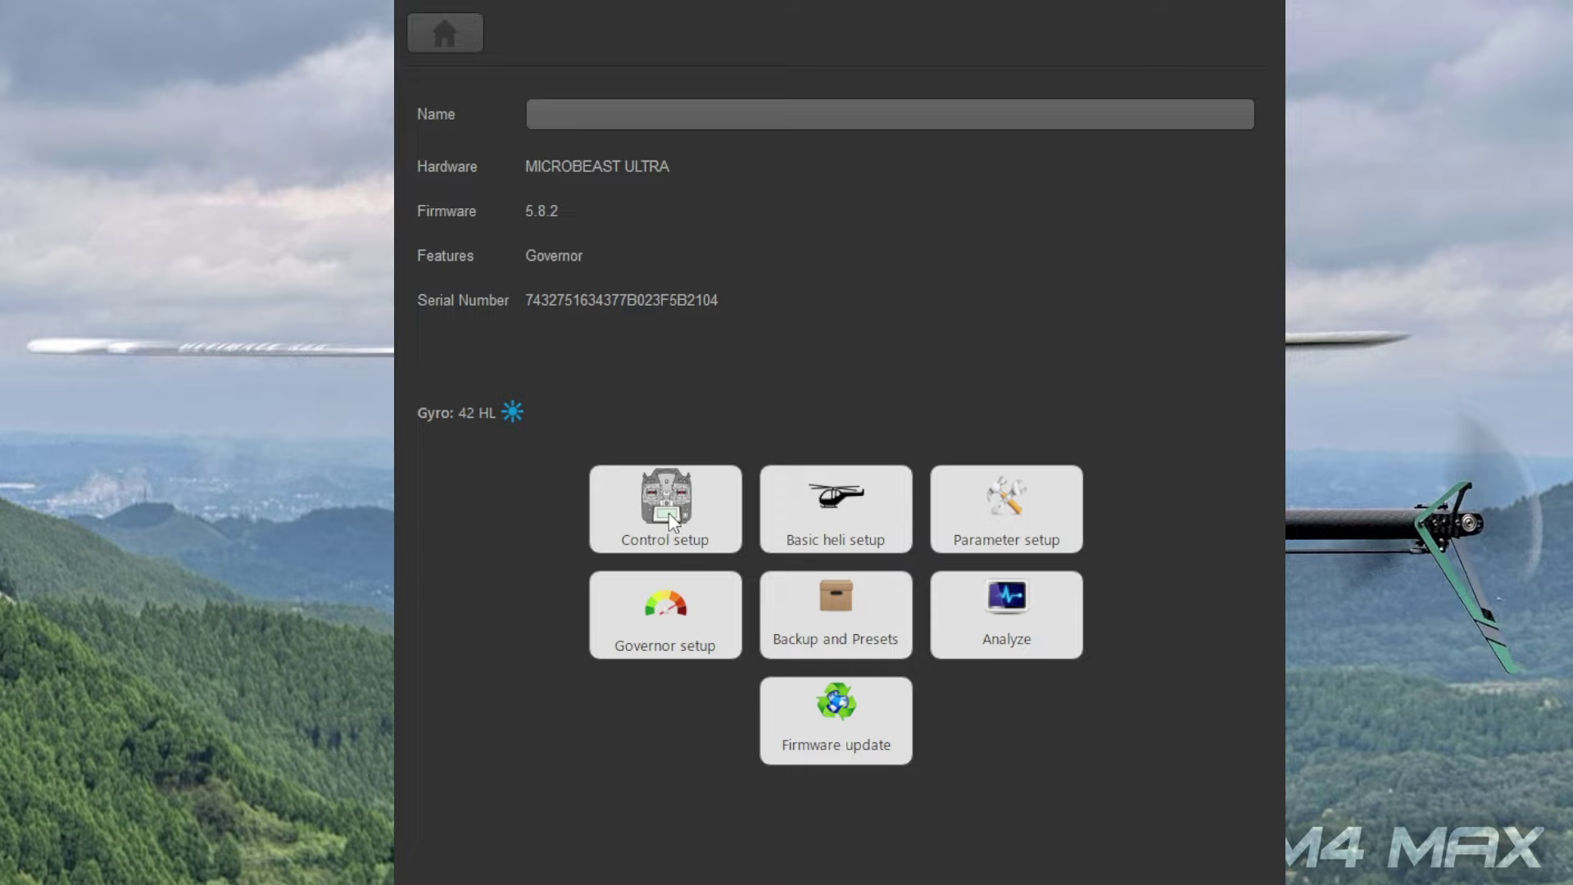
left_click(727, 489)
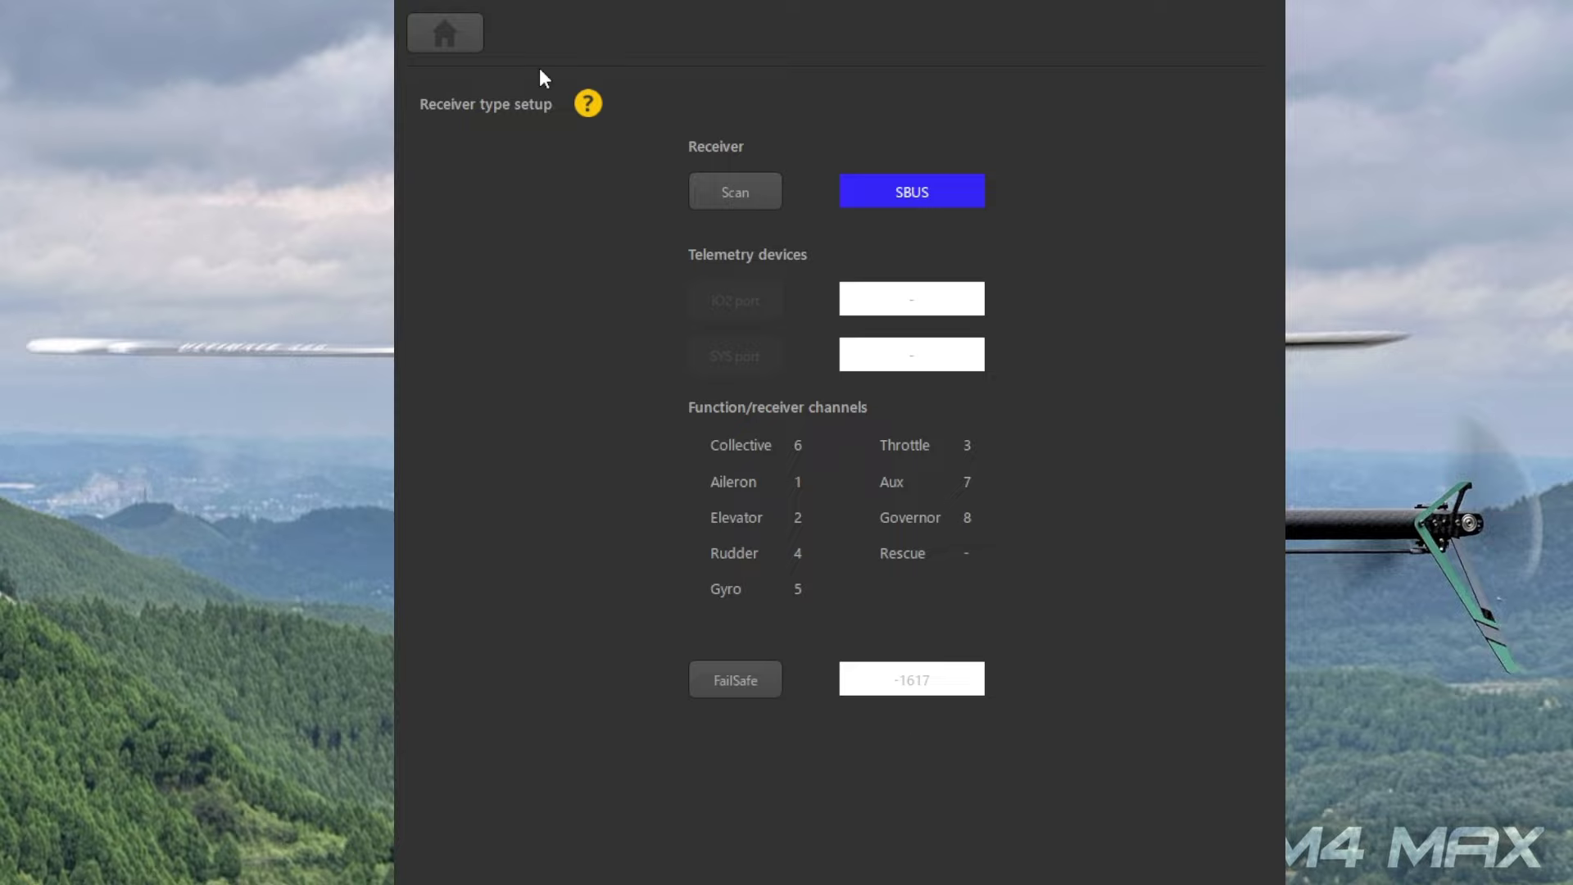
left_click(452, 41)
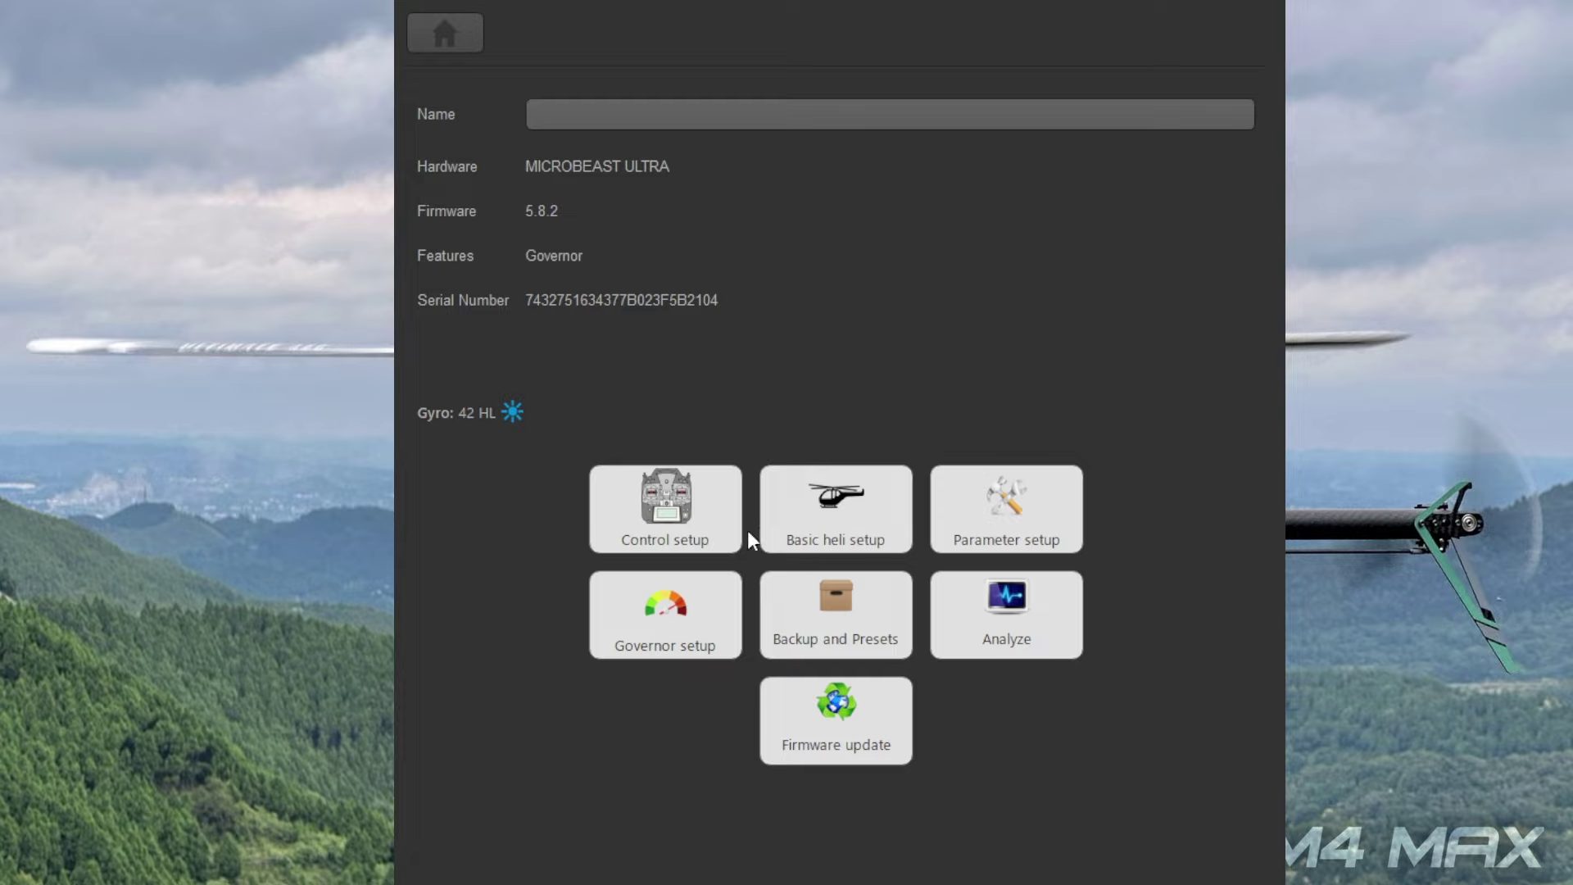
Step: Start Basic heli setup and cycle the device orientation round to horizontal, socket front
left_click(856, 515)
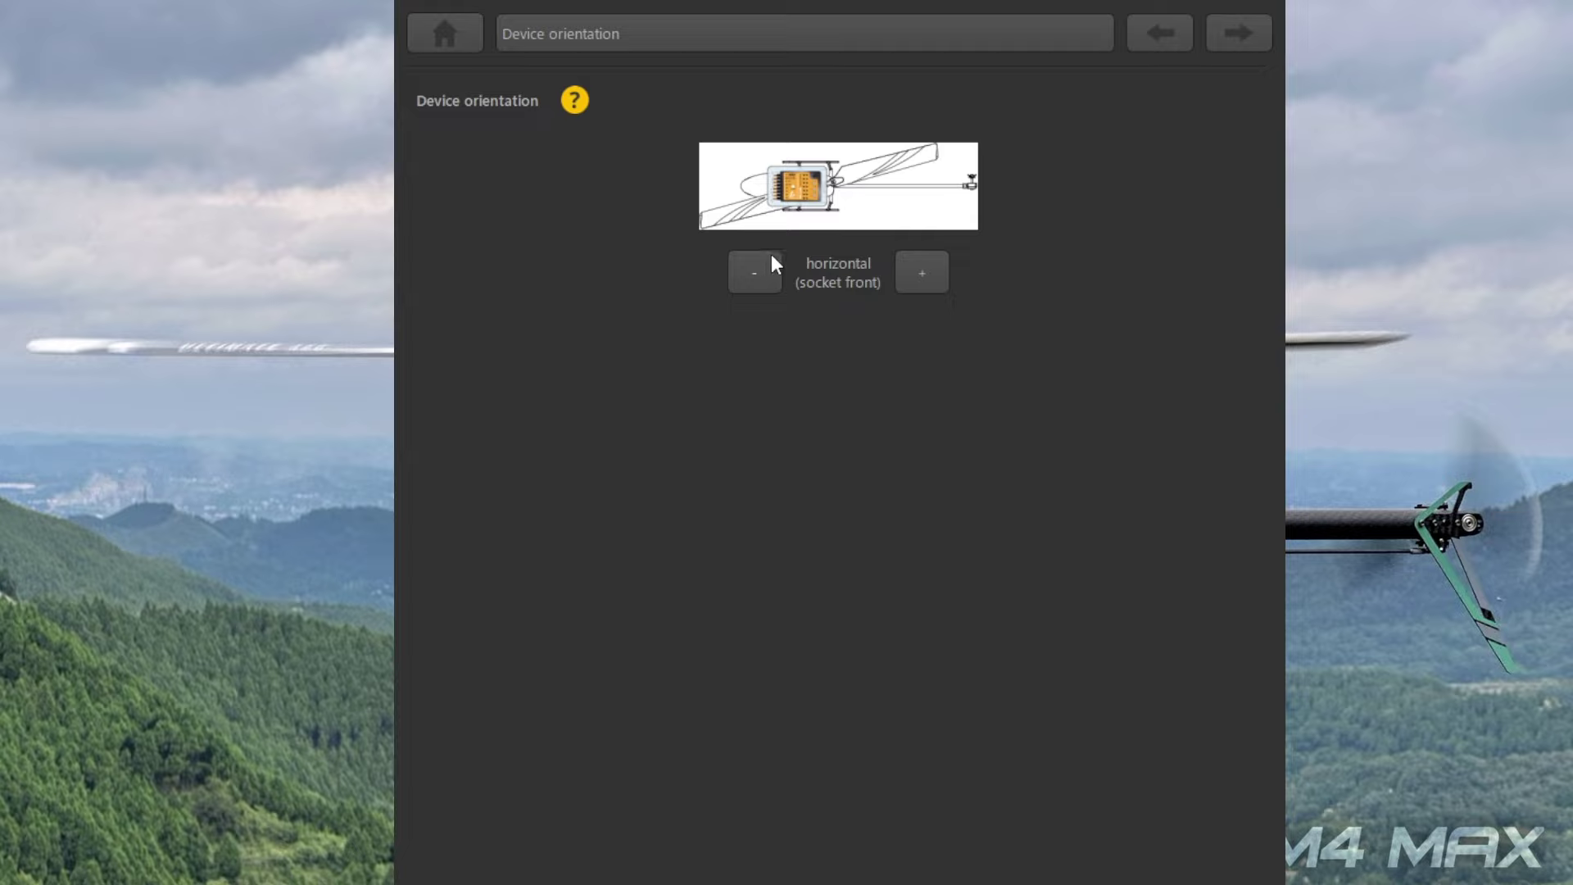
left_click(938, 279)
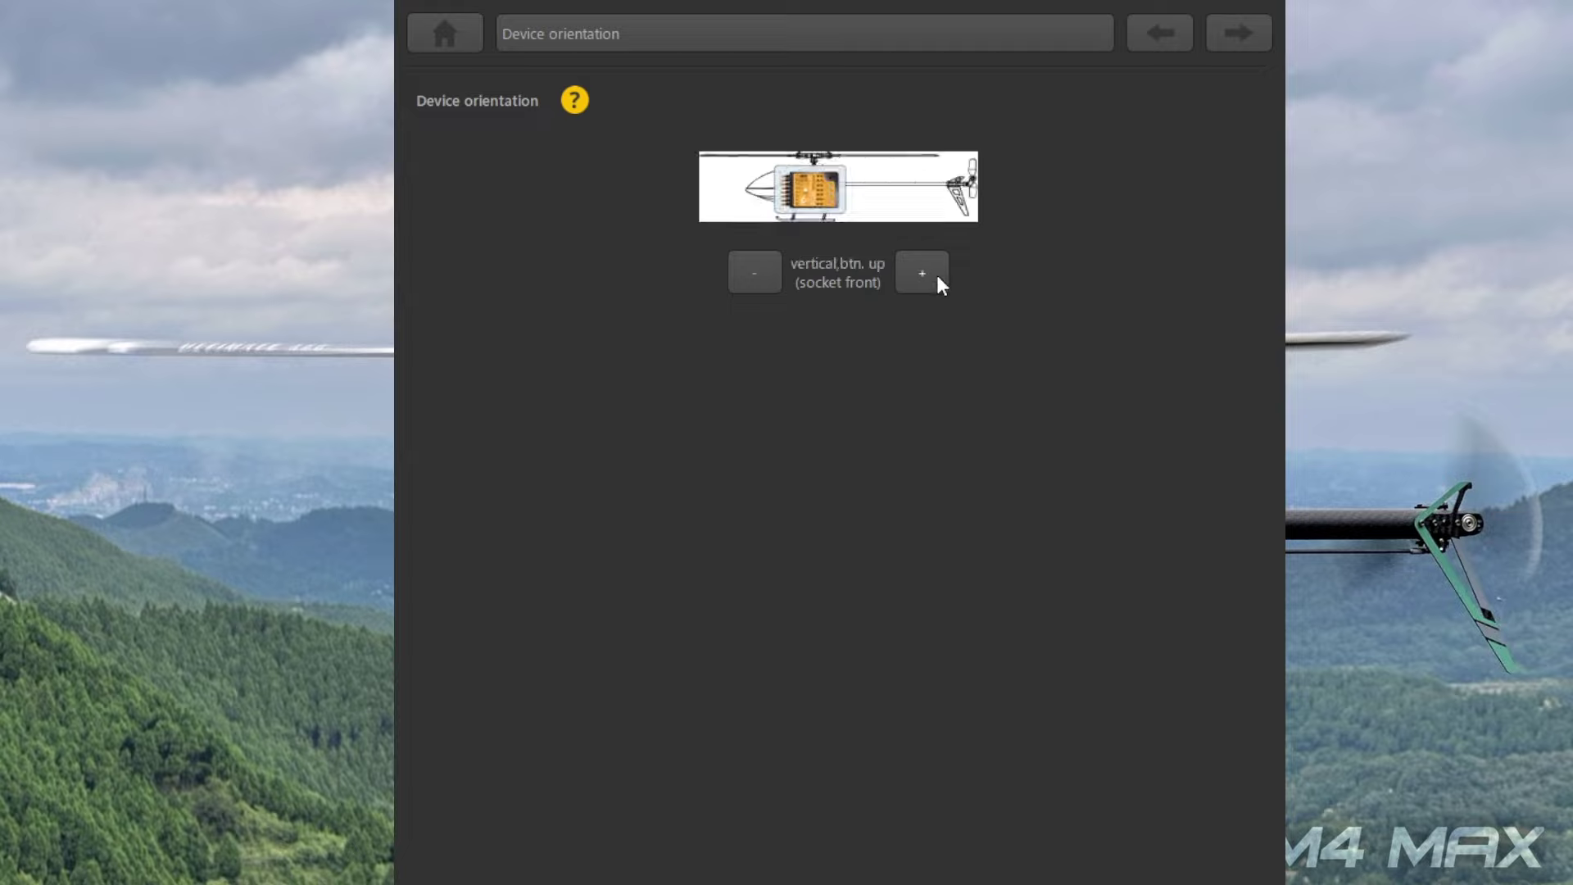
left_click(938, 279)
left_click(938, 278)
left_click(938, 279)
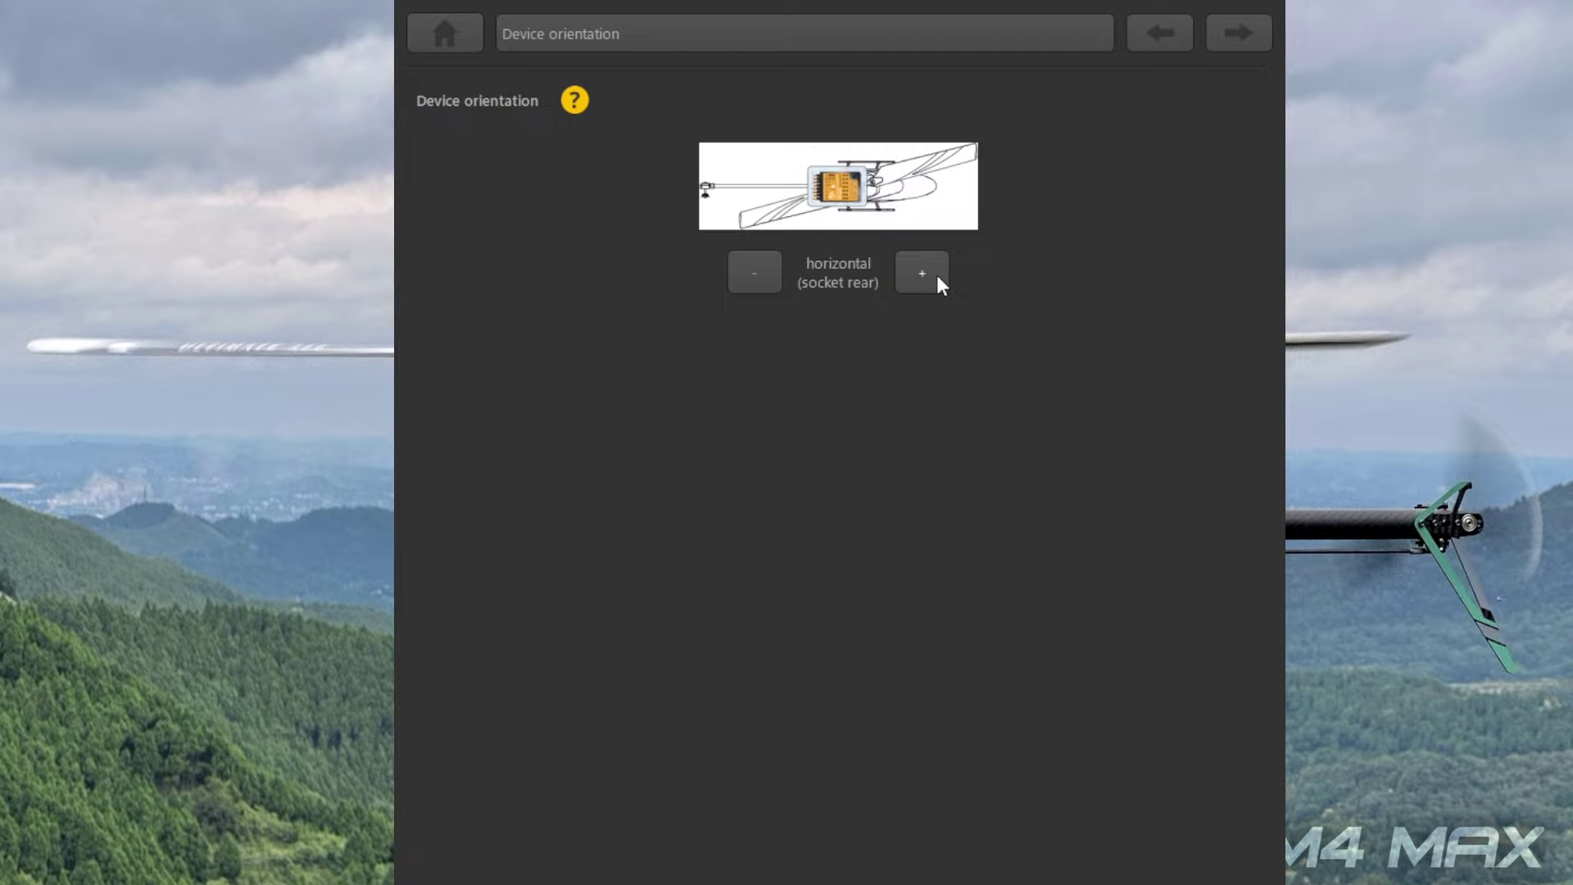
left_click(927, 282)
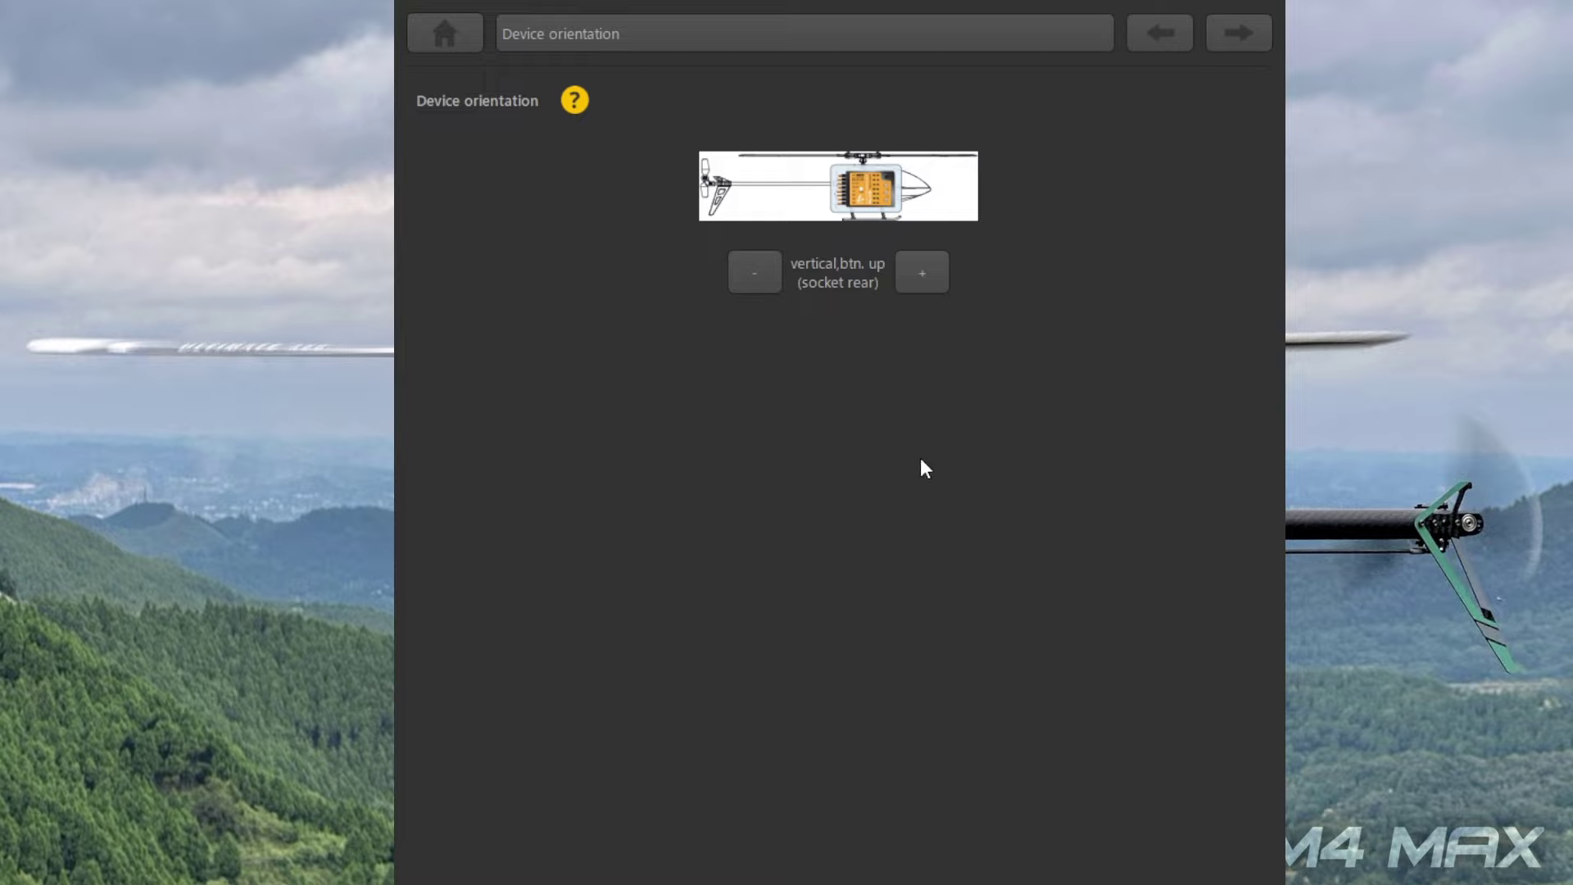
left_click(932, 283)
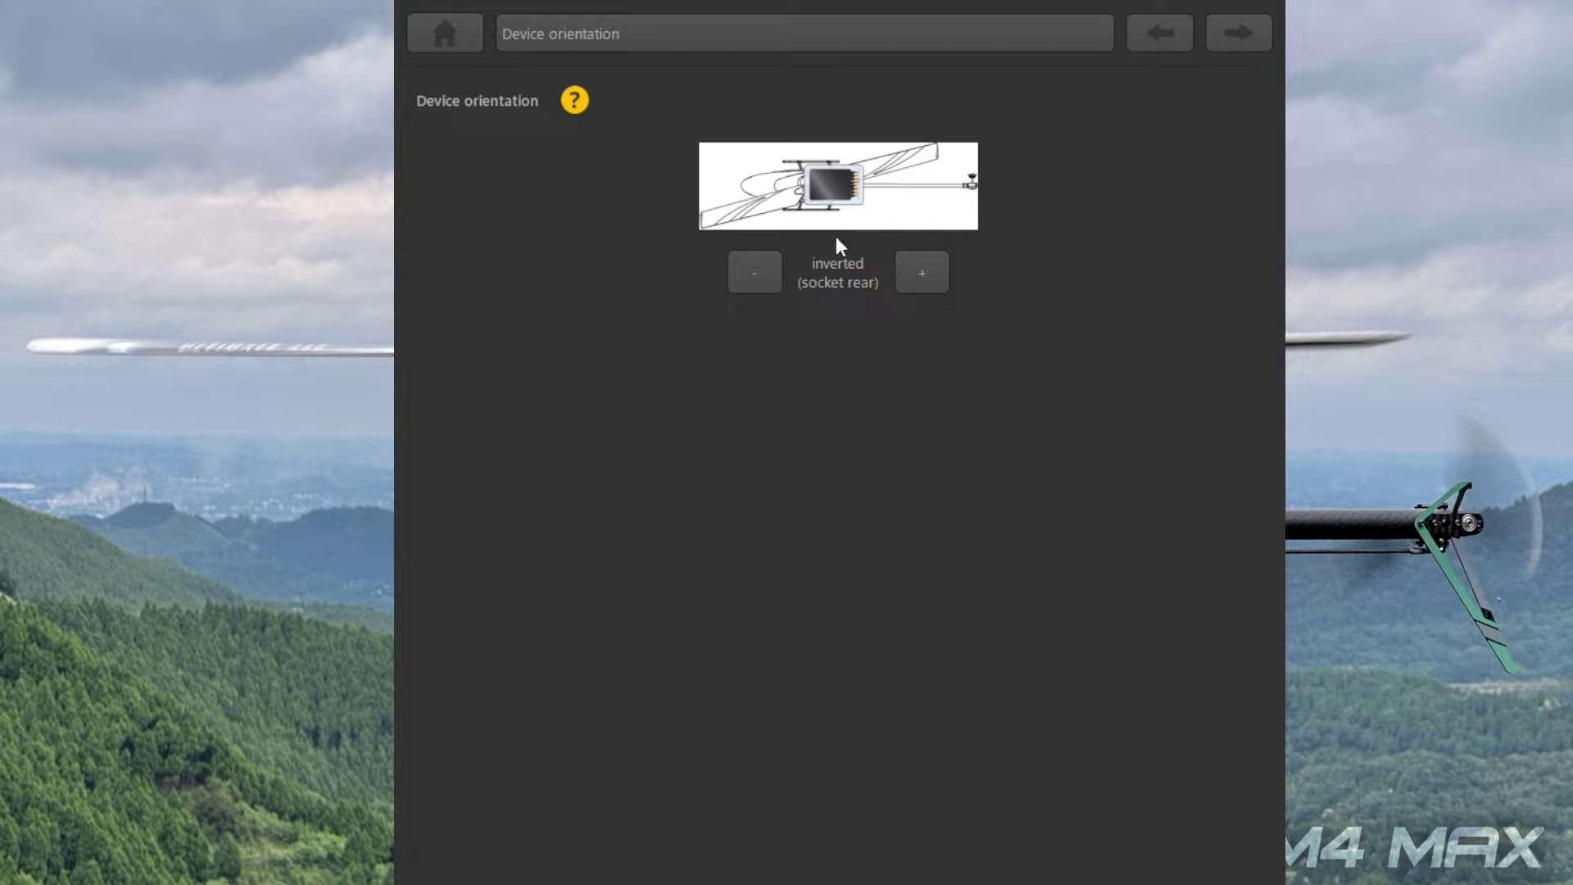
left_click(928, 282)
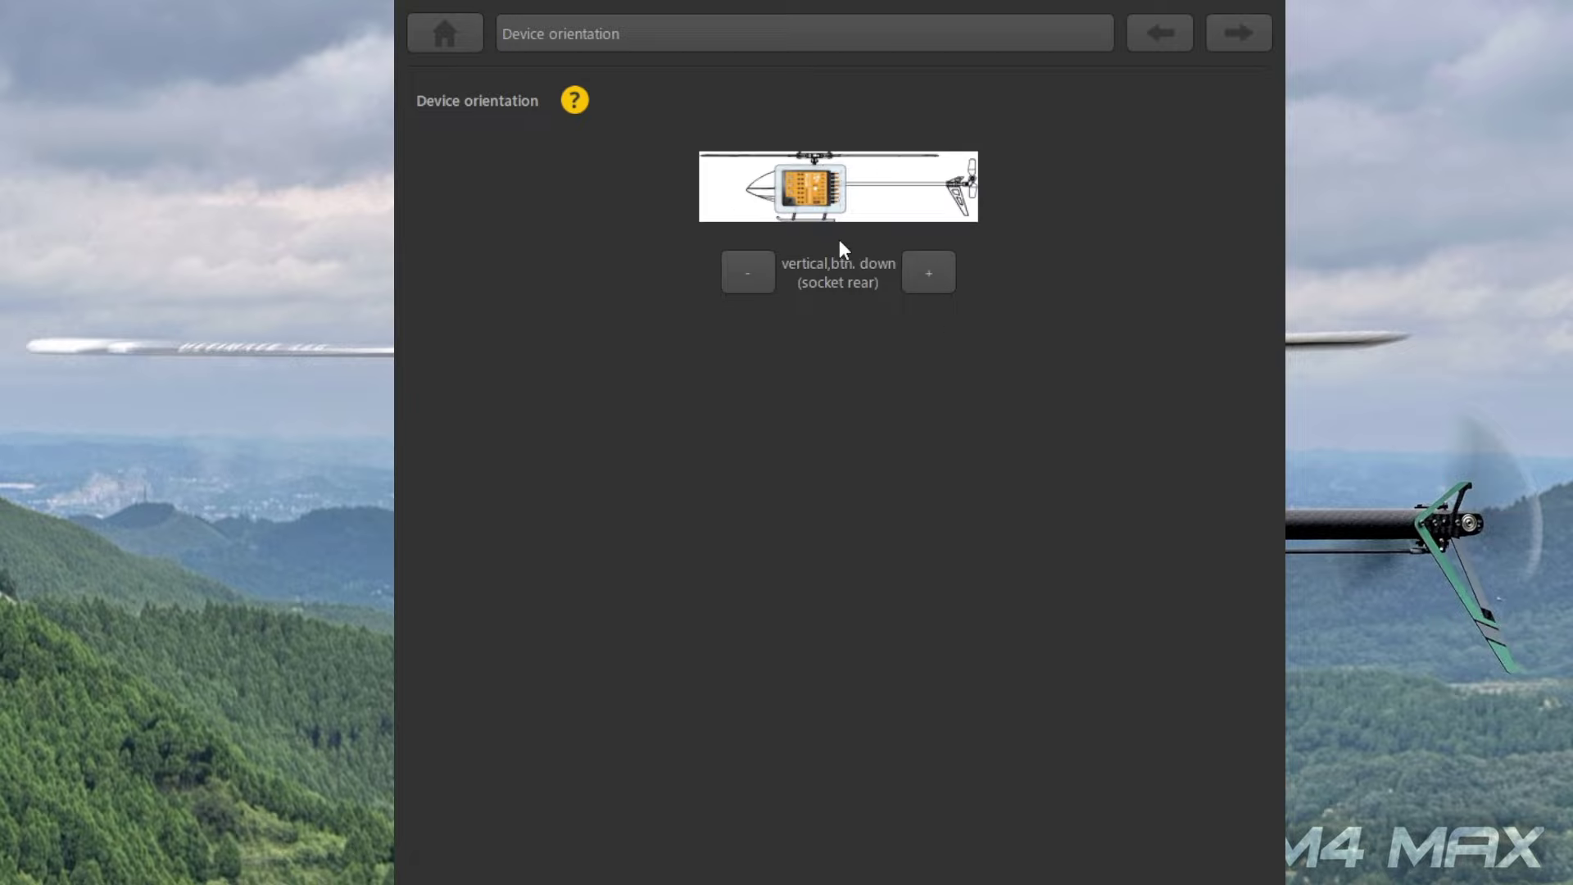
left_click(935, 279)
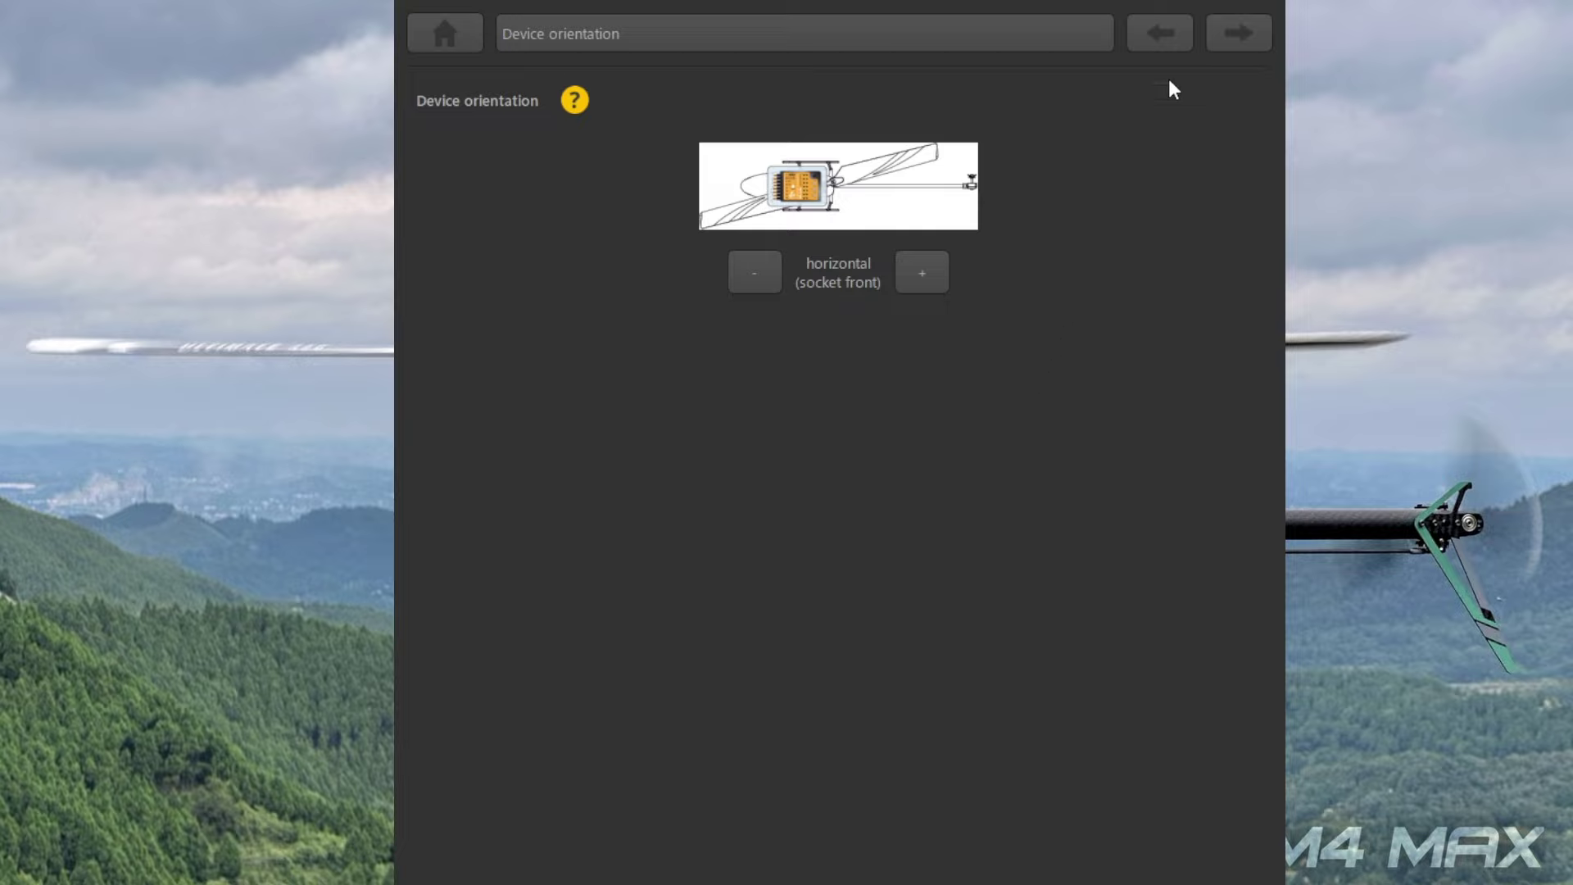
Step: Set the swashplate servo update rate to the 200 Hz high speed preset, after trying a custom 243
left_click(1240, 47)
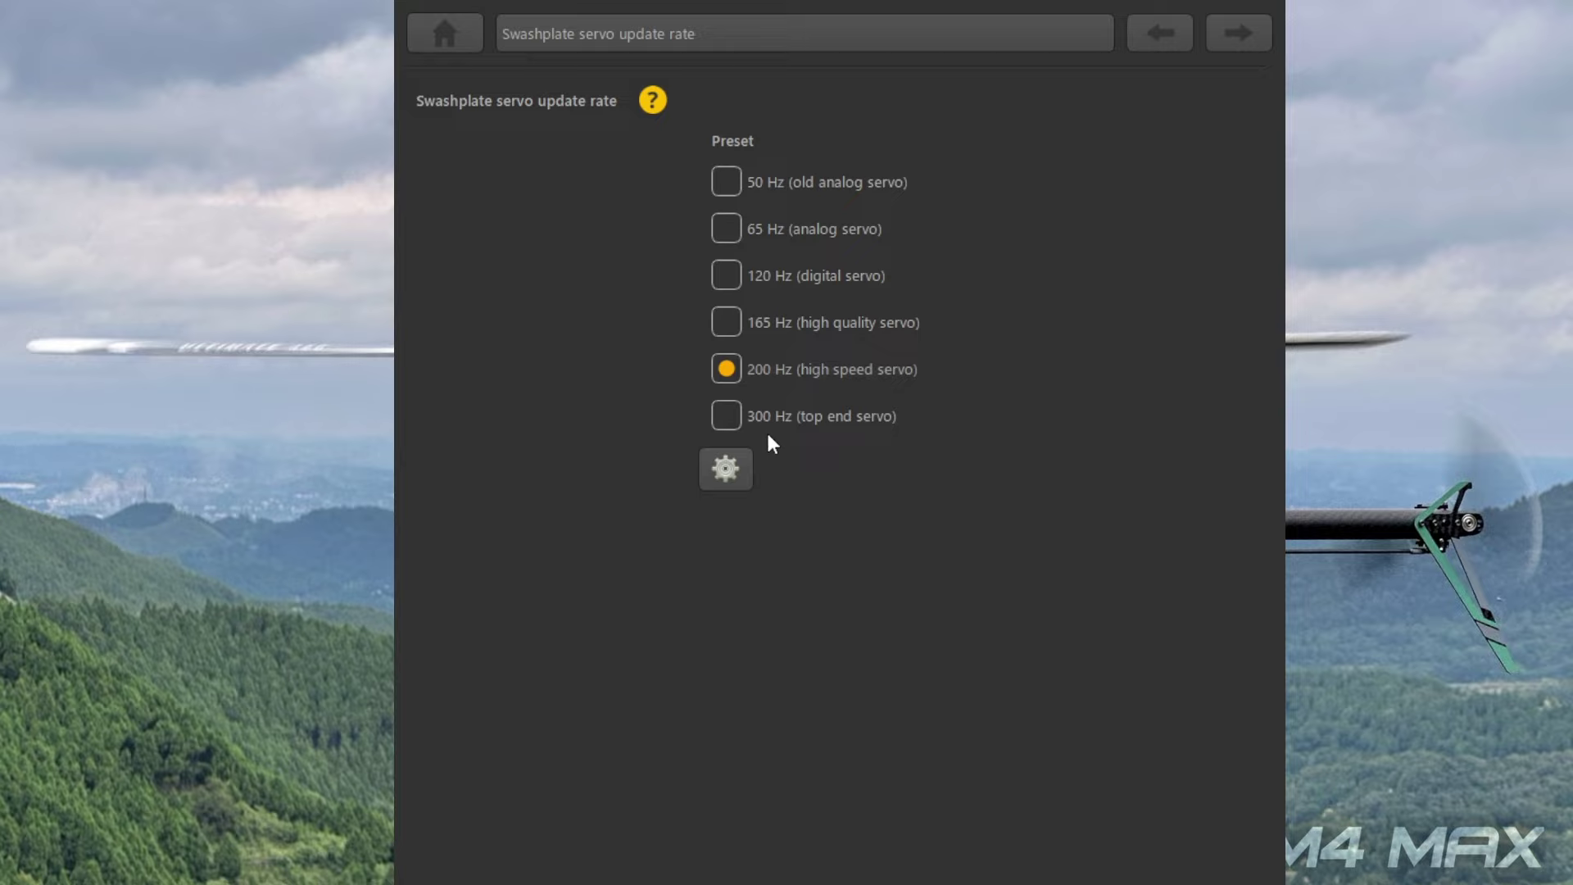
left_click(721, 485)
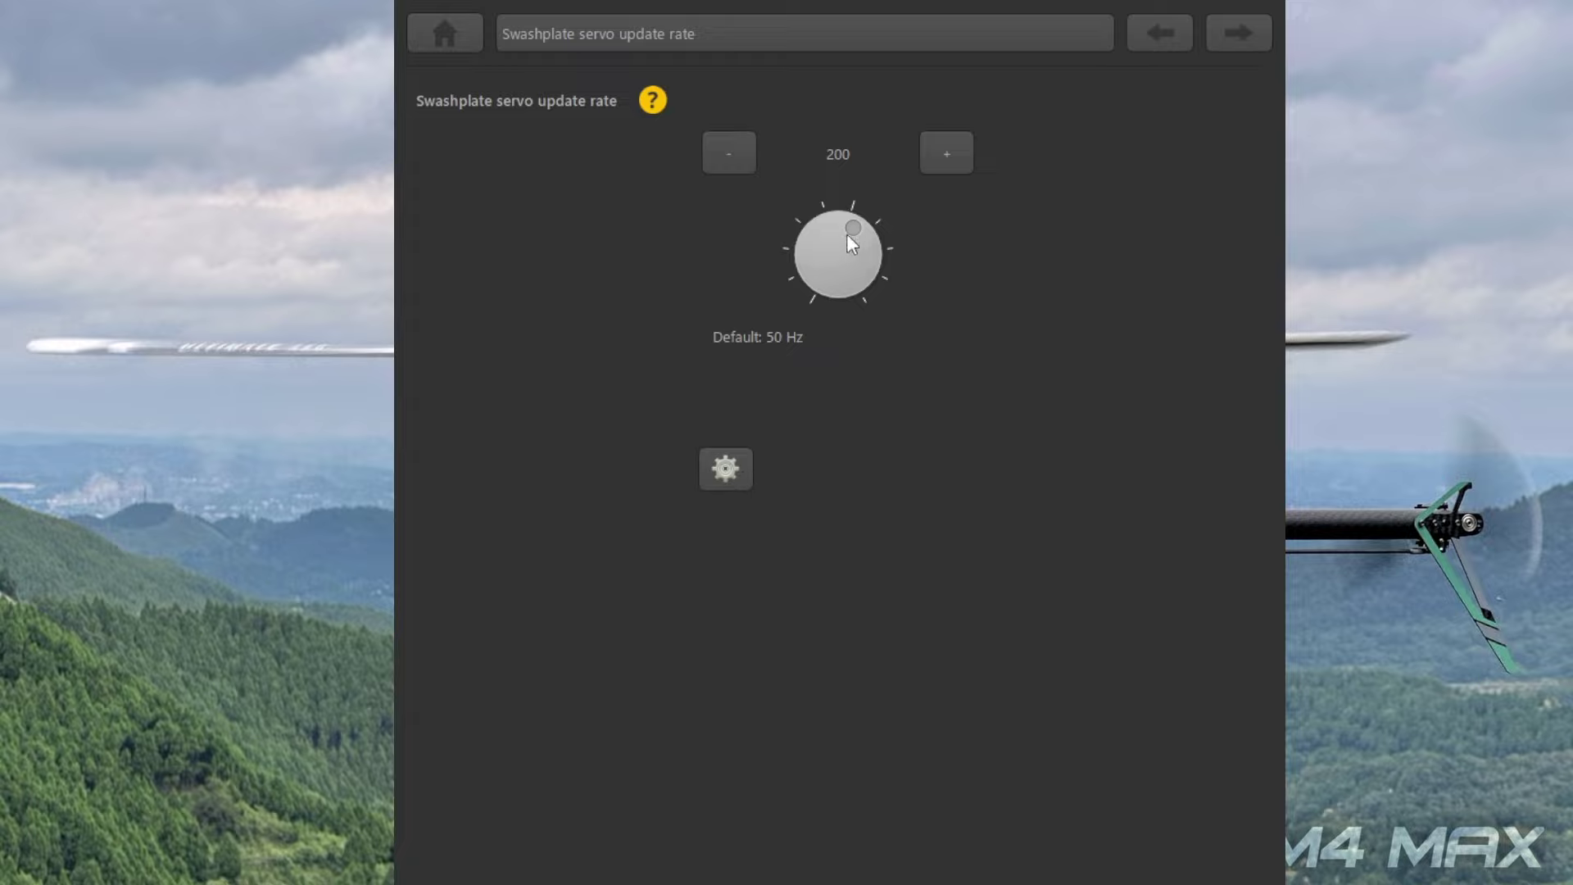
mouse_move(862, 228)
left_mouse_down()
mouse_move(830, 219)
mouse_move(780, 272)
mouse_move(902, 269)
mouse_move(876, 248)
mouse_move(793, 279)
mouse_move(893, 270)
mouse_move(893, 297)
mouse_move(801, 253)
mouse_move(871, 262)
mouse_move(875, 287)
mouse_move(871, 210)
left_mouse_up()
left_click(731, 469)
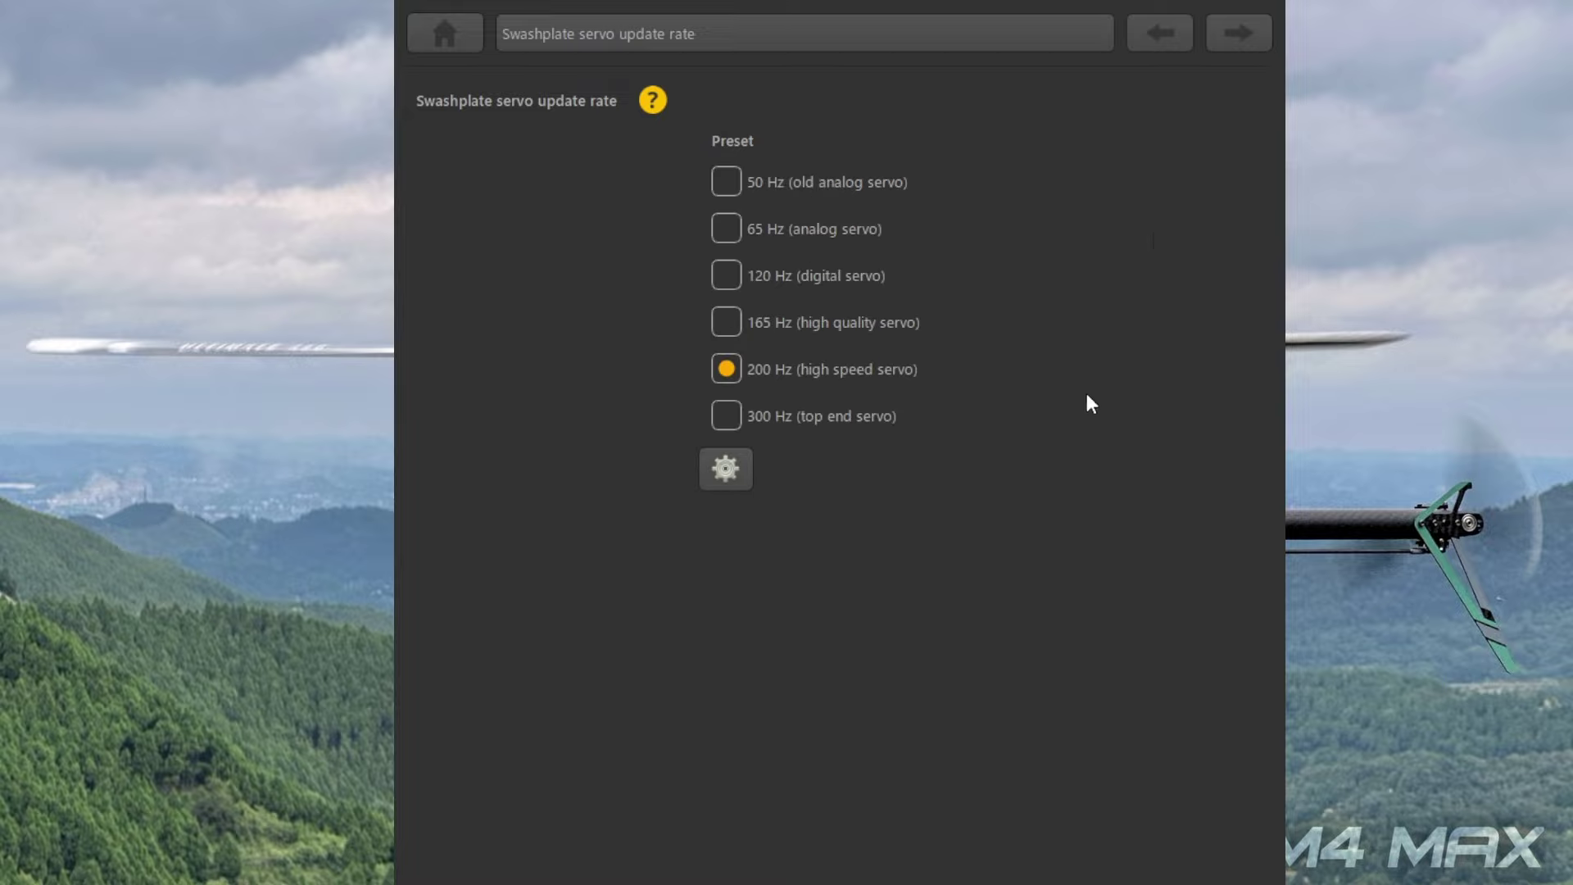
left_click(1242, 31)
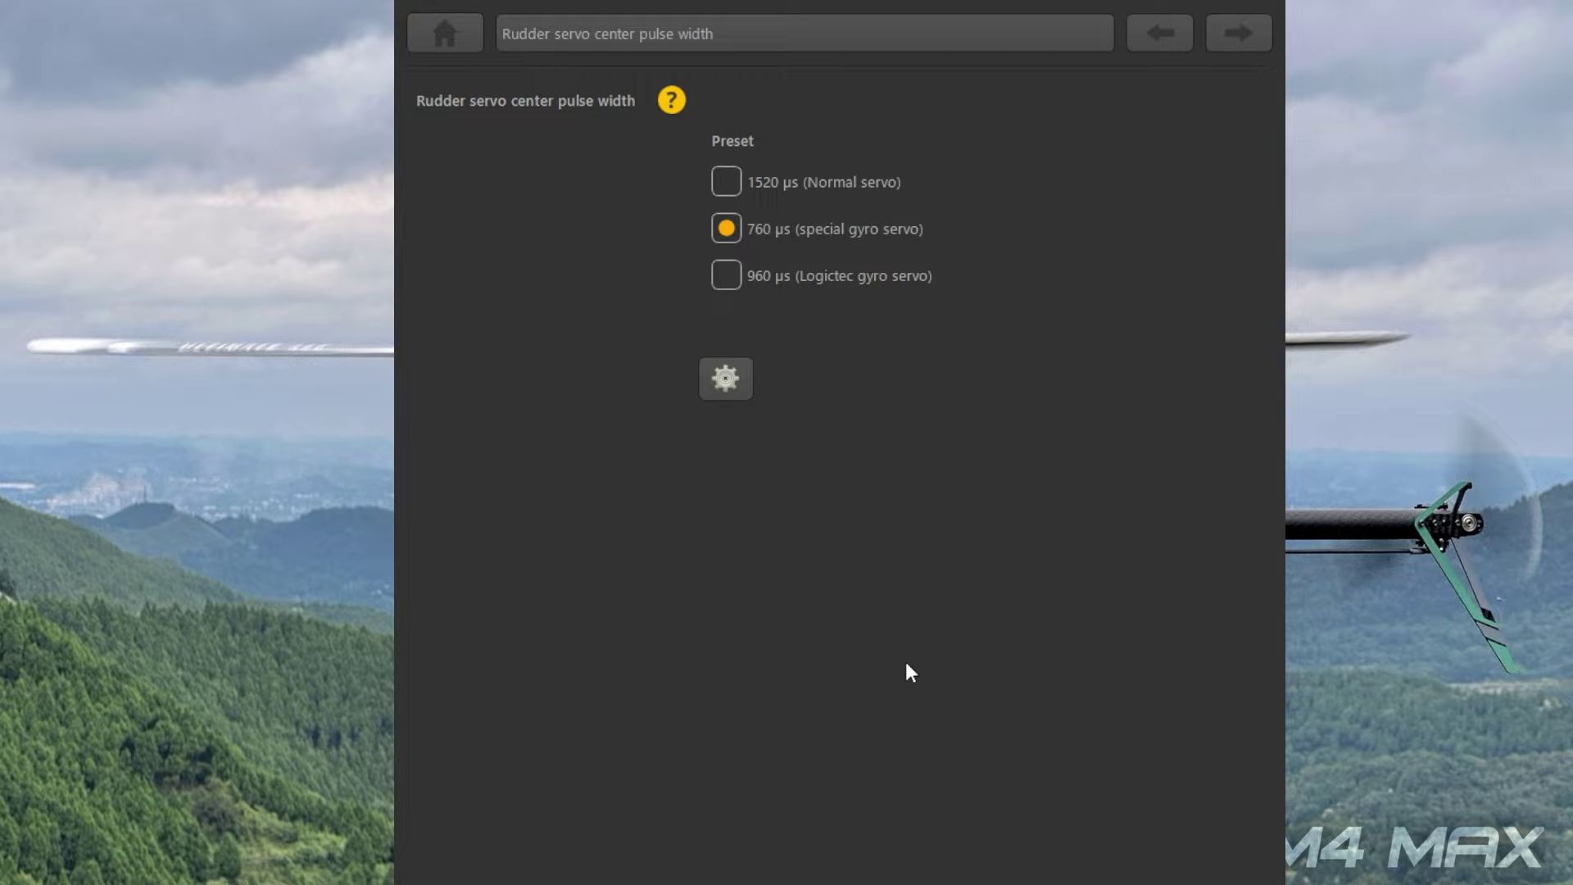
Step: Keep the rudder servo at 760 µs center pulse and 560 Hz, verifying each exact value
left_click(742, 390)
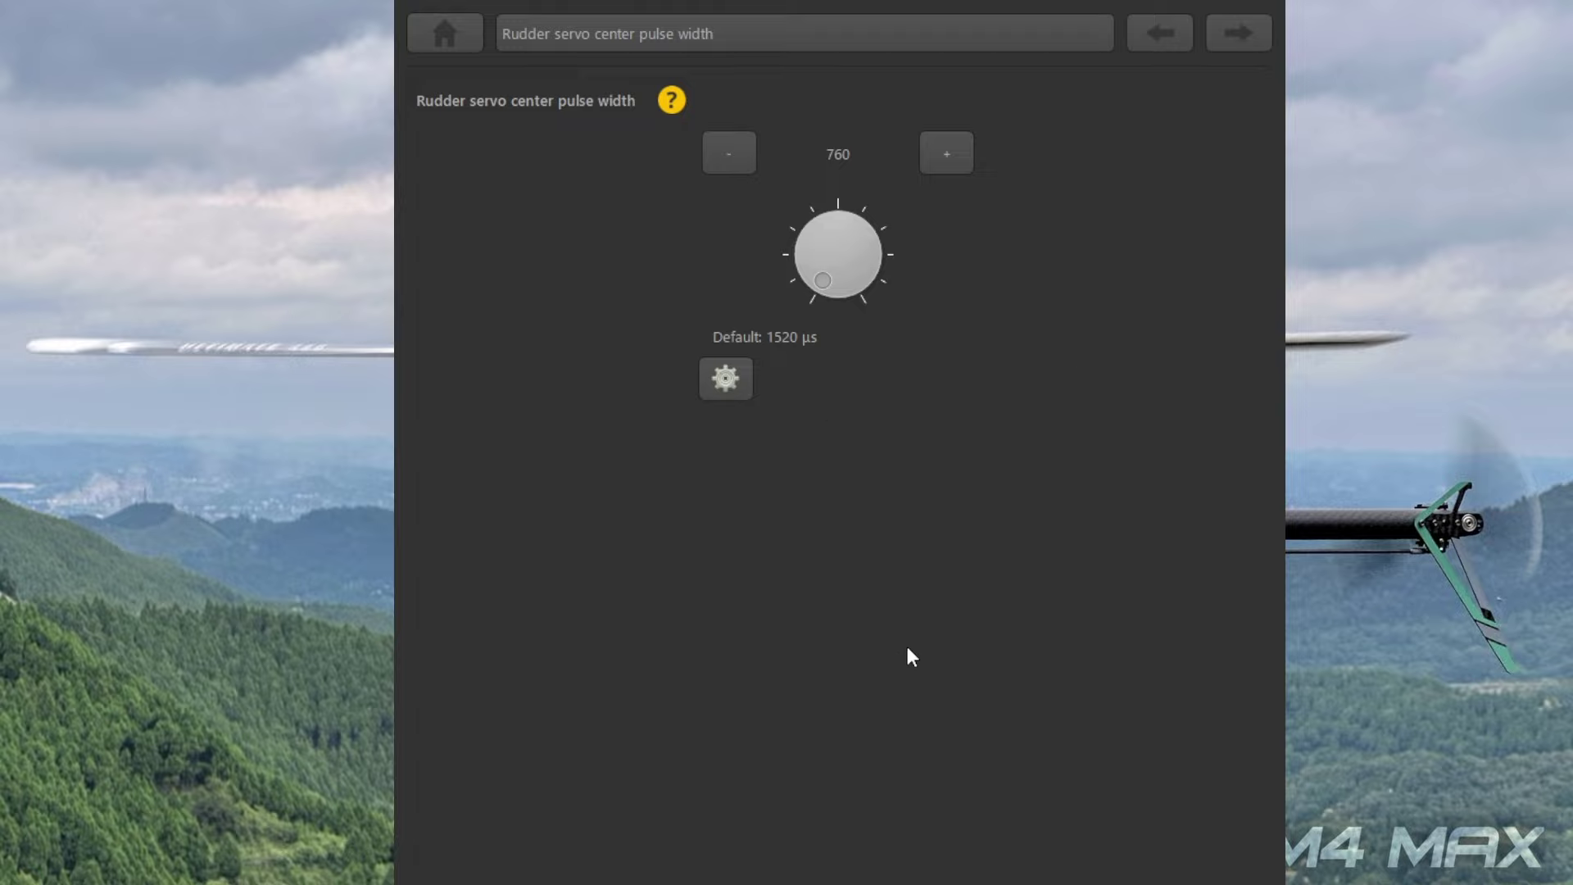
left_click(726, 387)
left_click(1236, 48)
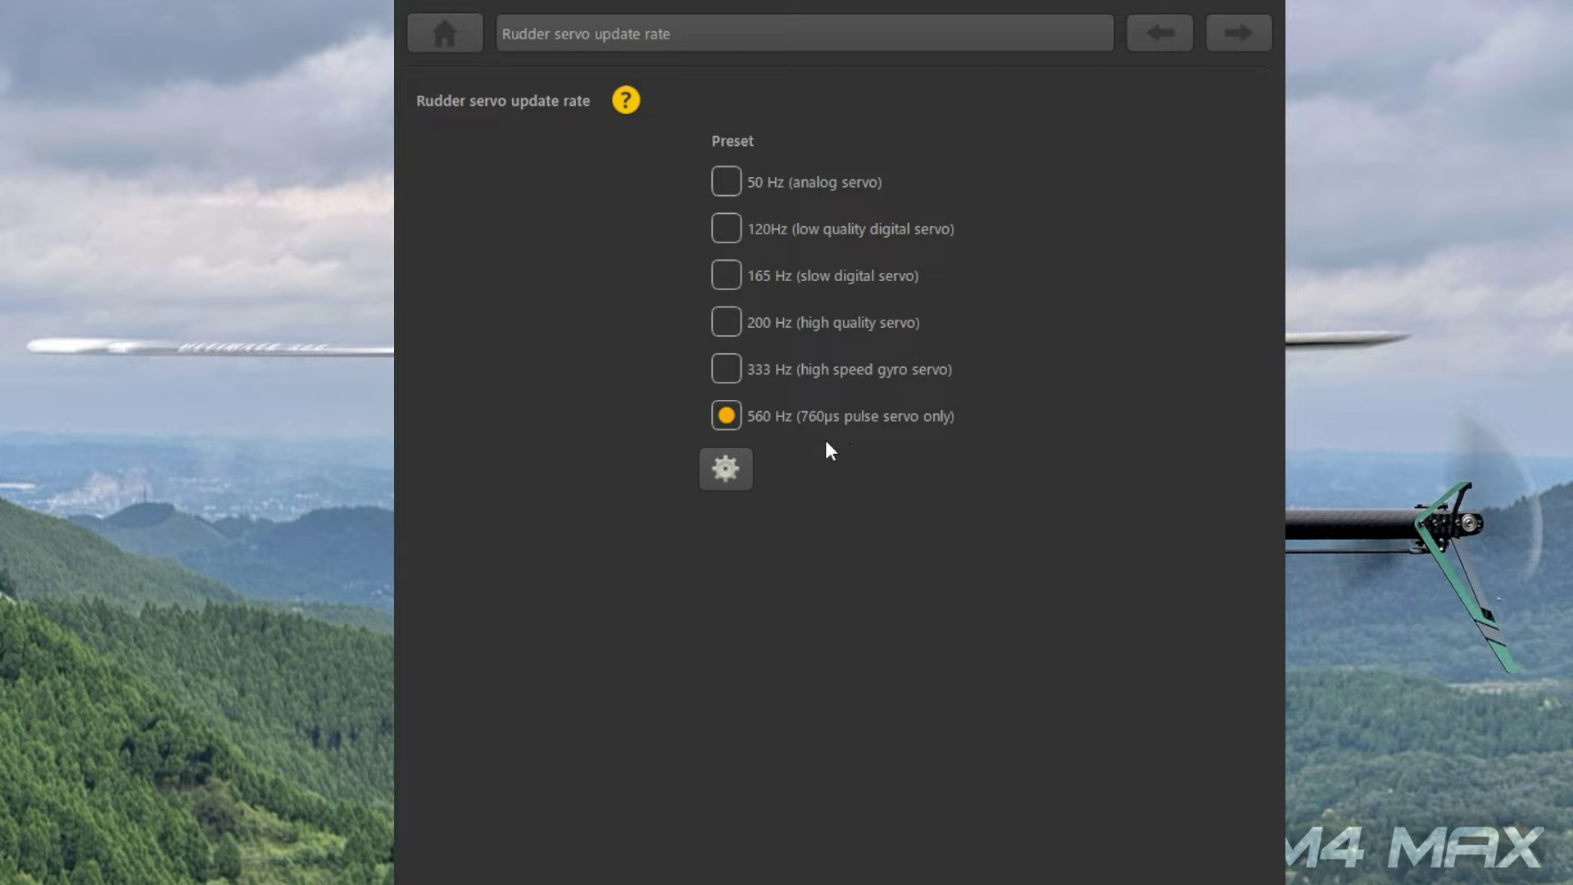
left_click(724, 466)
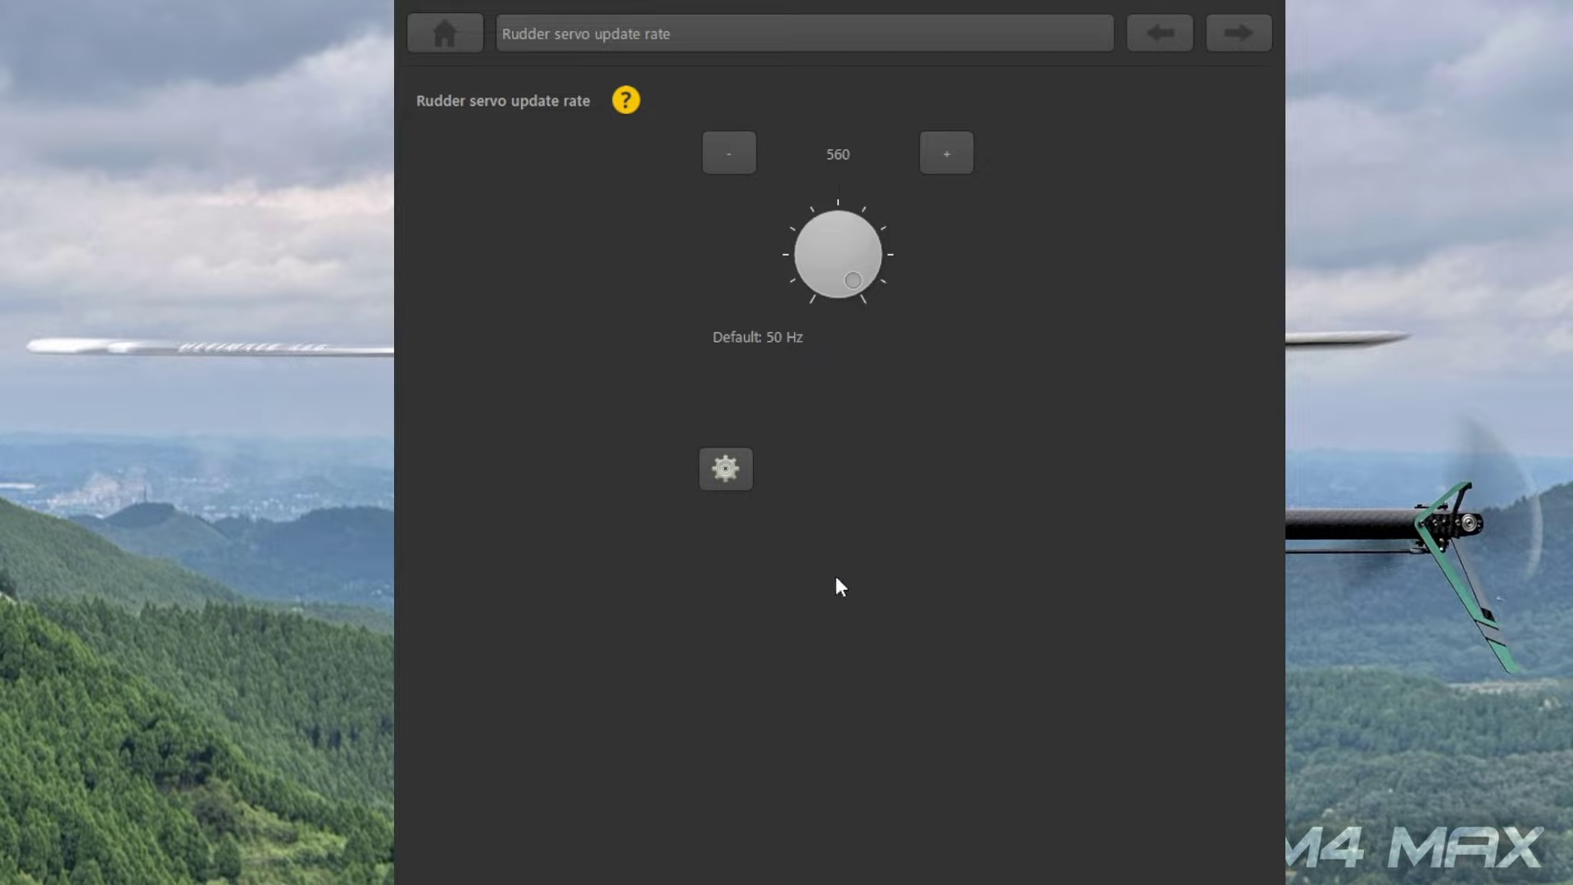
left_click(735, 472)
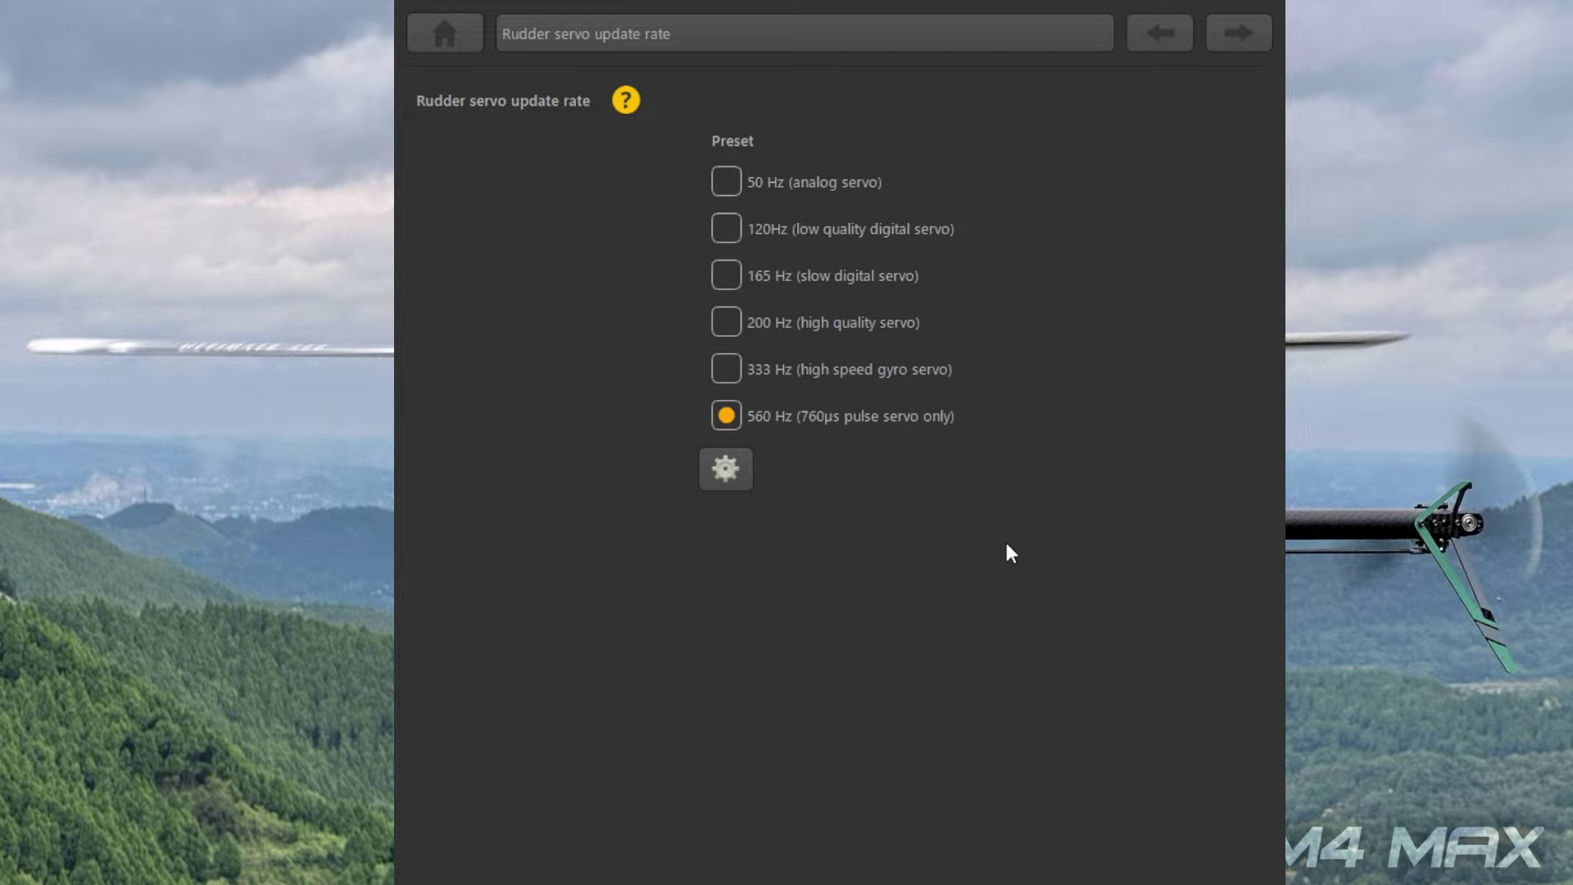
Step: Keep the rudder direction normal after testing inverted, and confirm the rudder center position is 0
left_click(1251, 31)
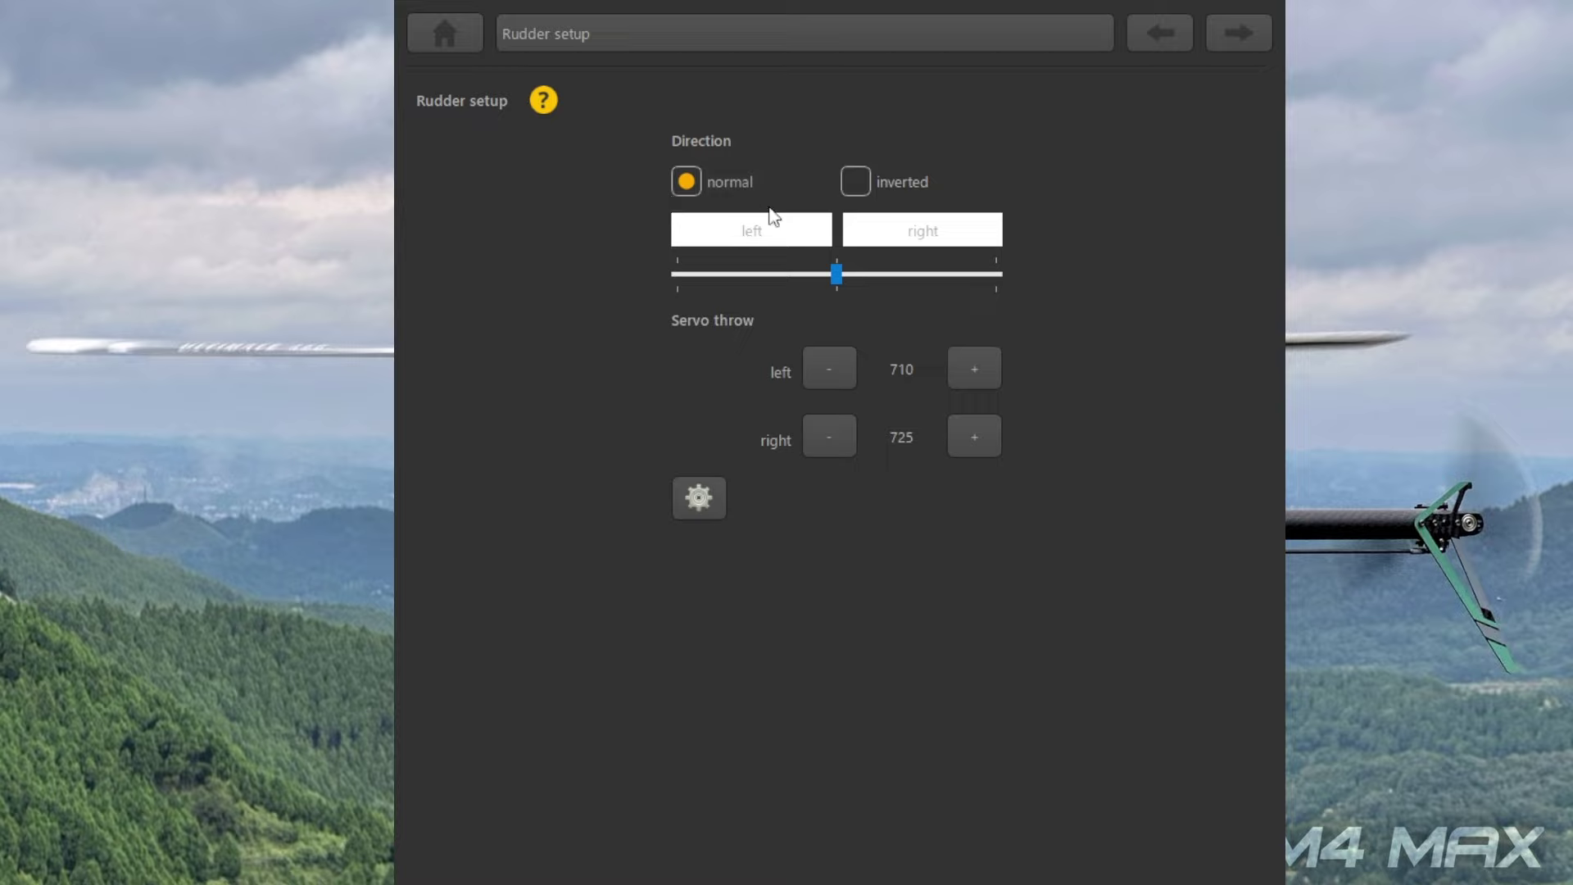
left_click(856, 184)
left_click(686, 182)
left_click(706, 503)
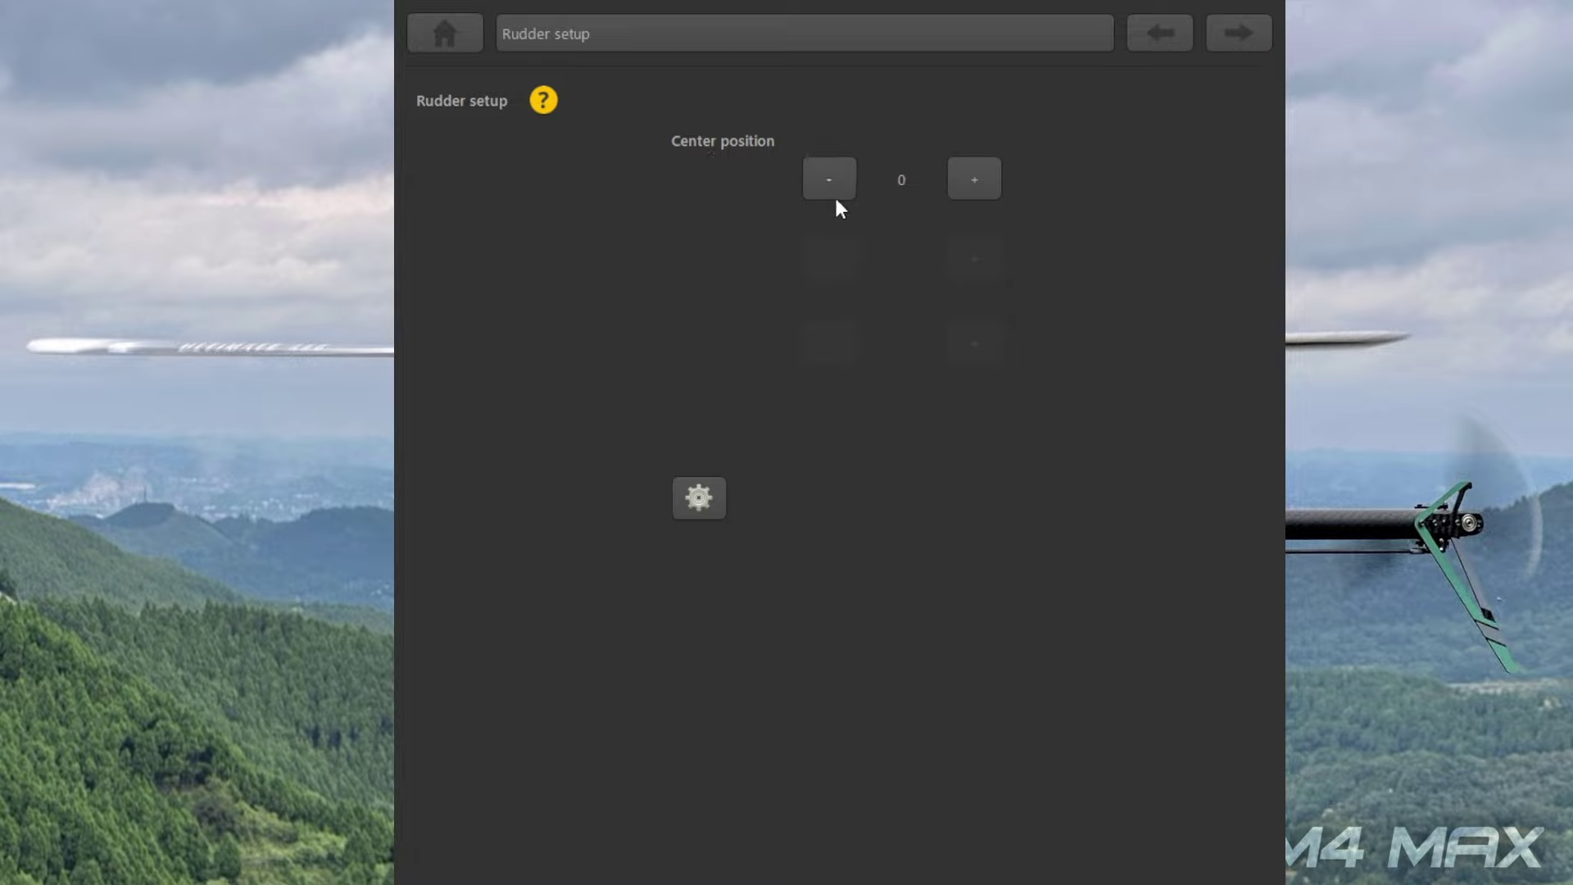
left_click(711, 508)
Step: Advance to Swashplate type and mixing, leaving 120 deg mixing and 0 virtual phasing
left_click(1221, 41)
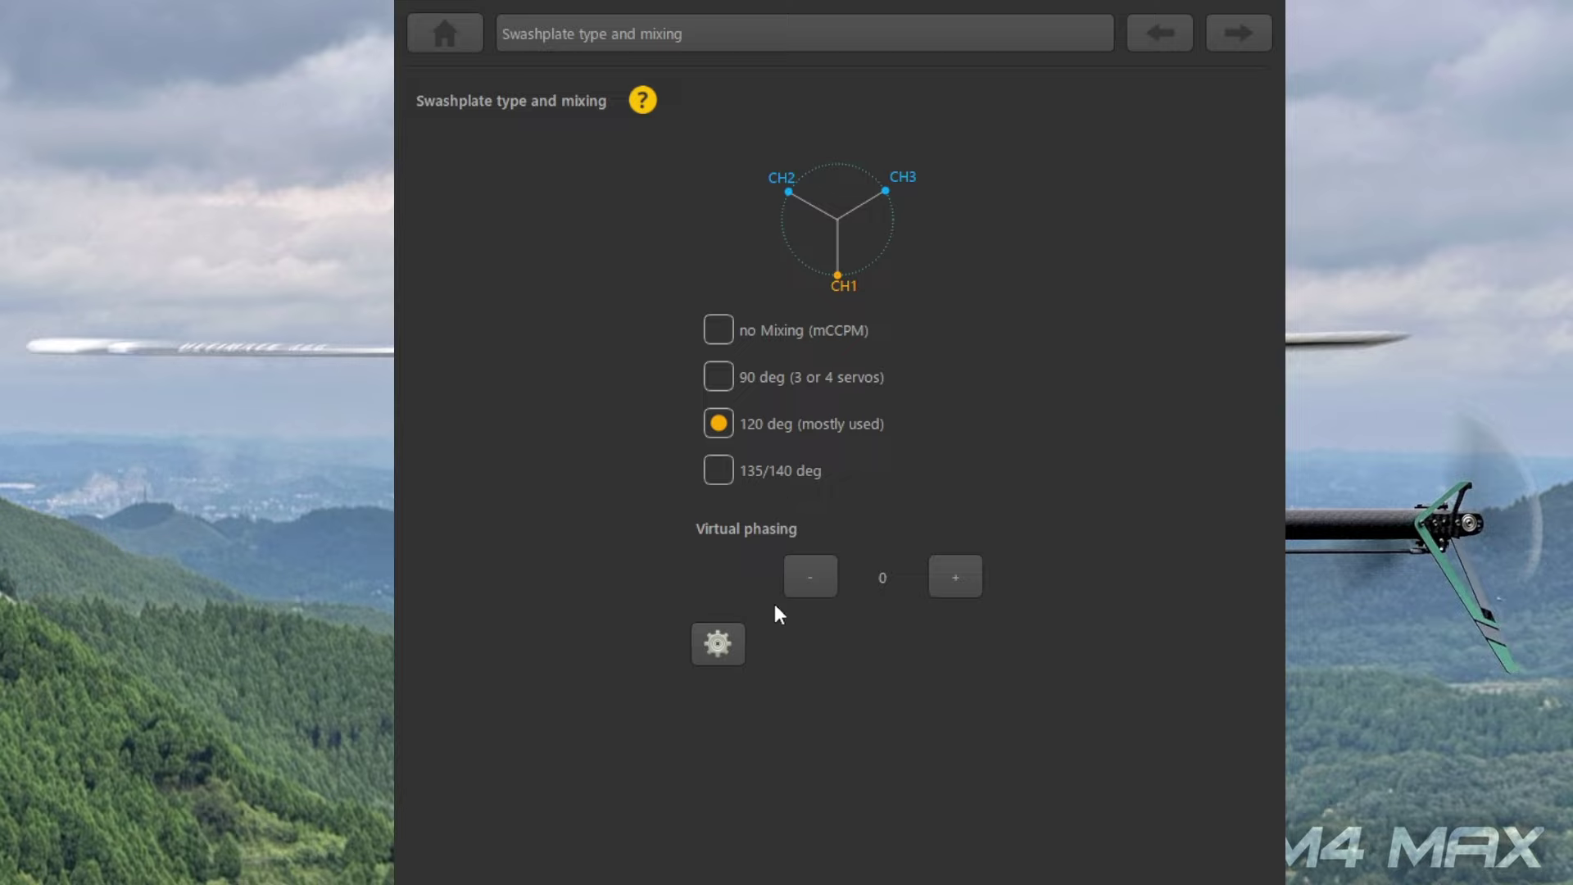
Step: Review the servo angle and ratio settings, then advance to servo directions with CH1–CH3 normal
left_click(714, 647)
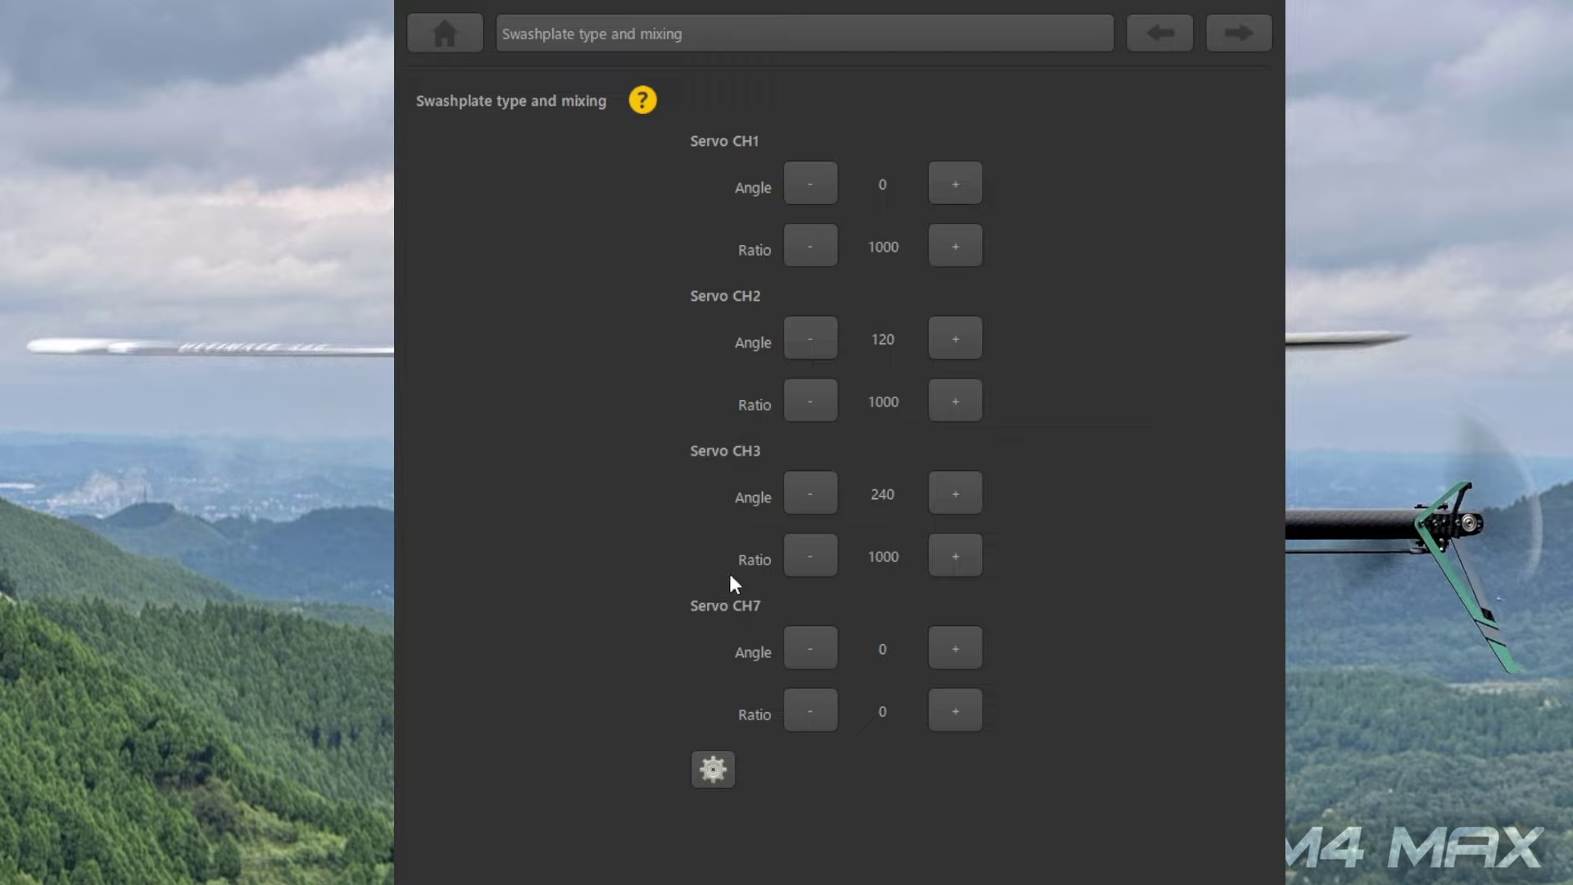
left_click(712, 770)
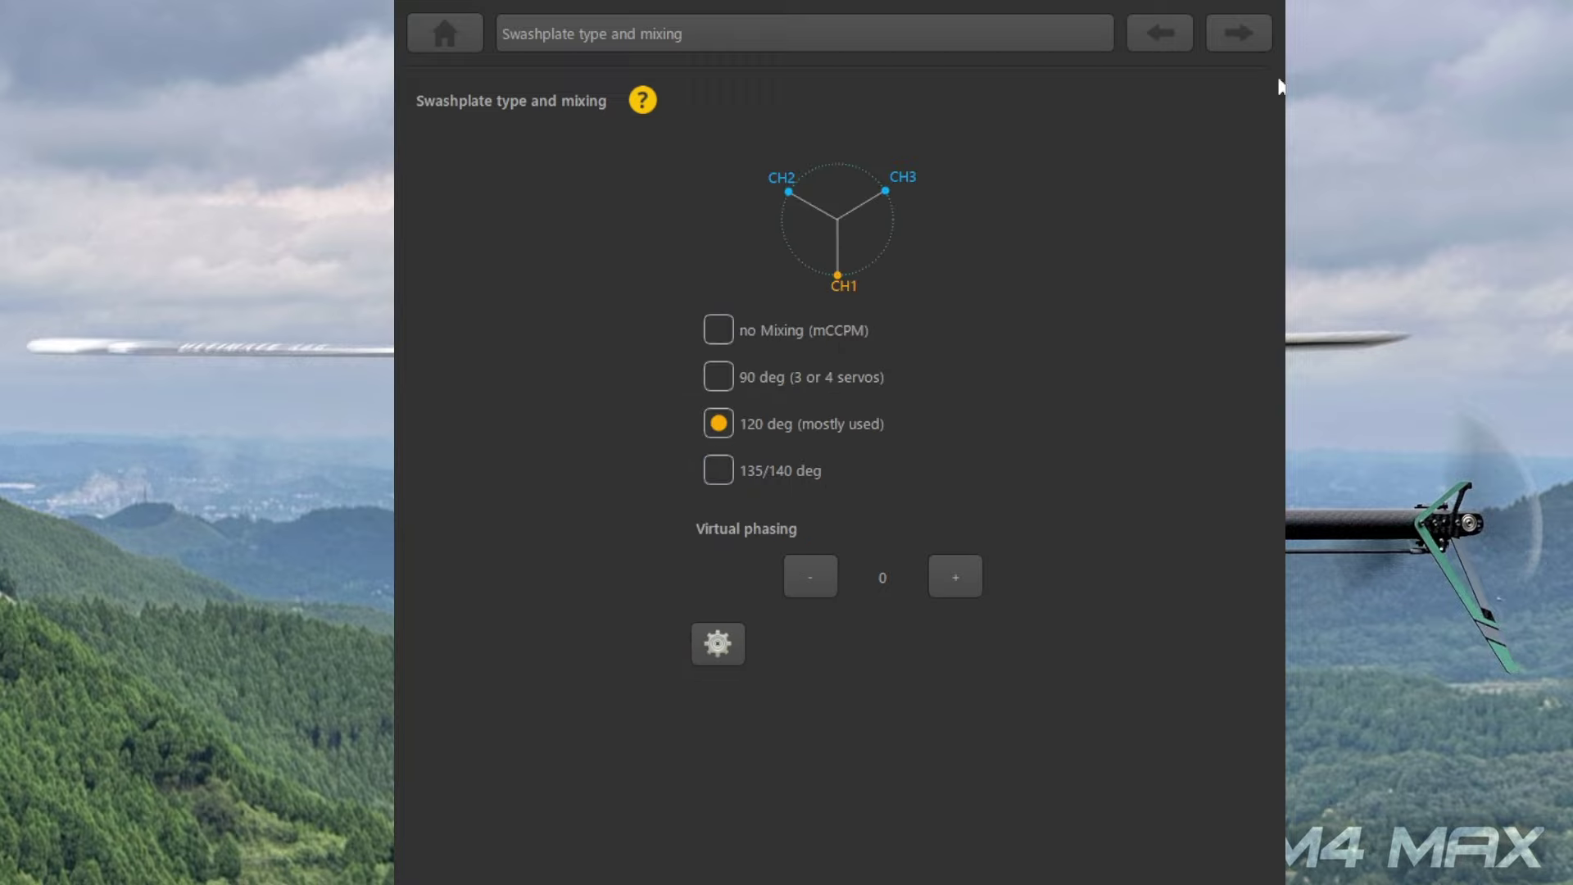
left_click(1244, 37)
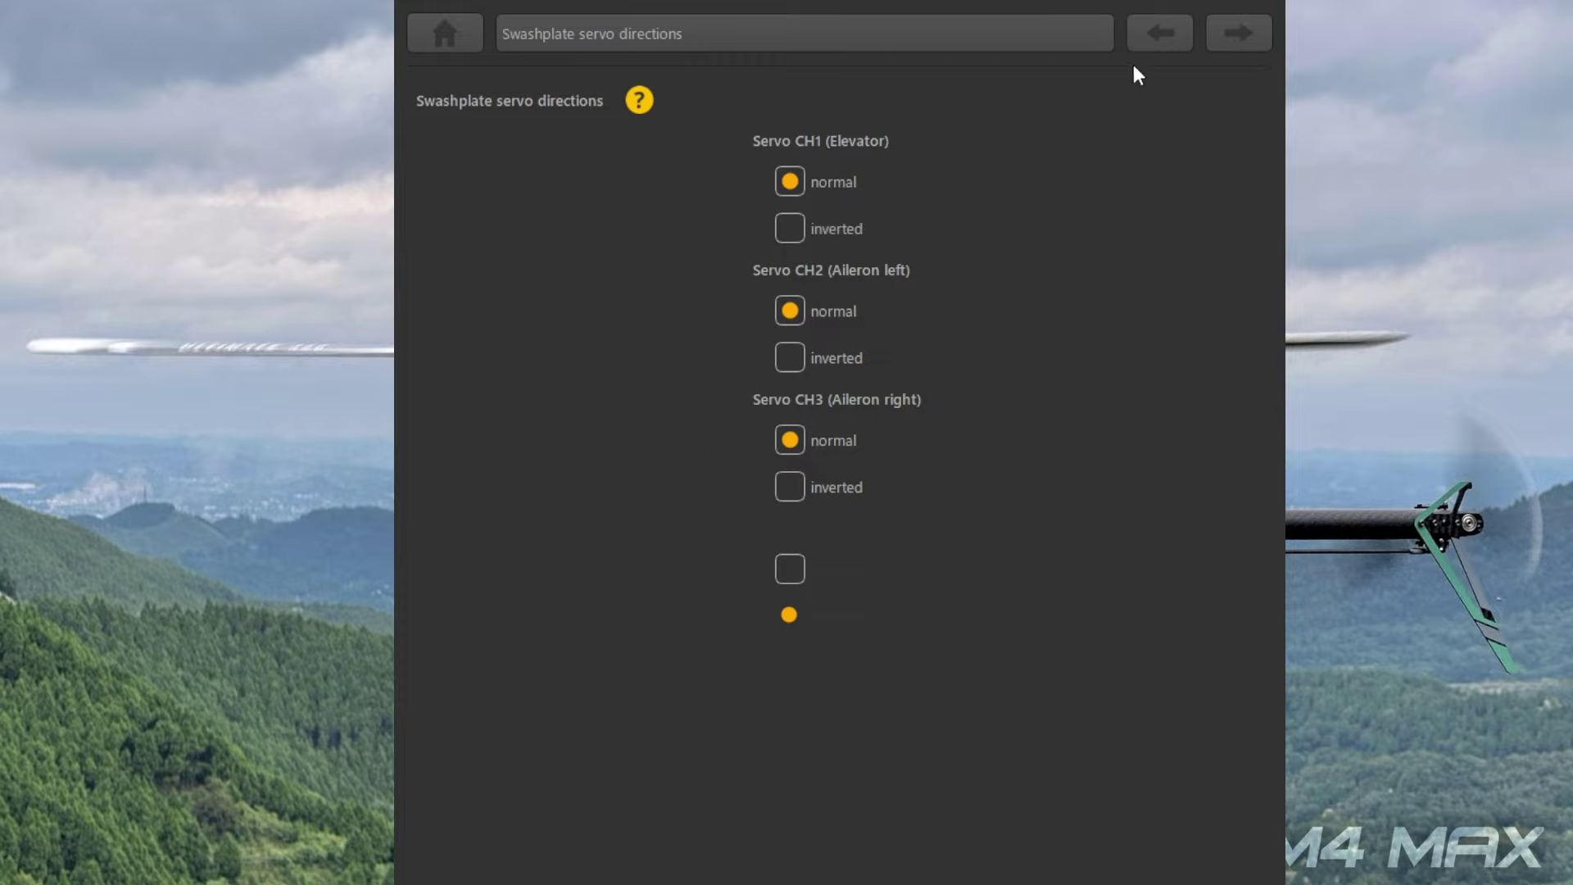
Step: Advance to Cyclic control directions, showing aileron normal and elevator inverted
left_click(1218, 36)
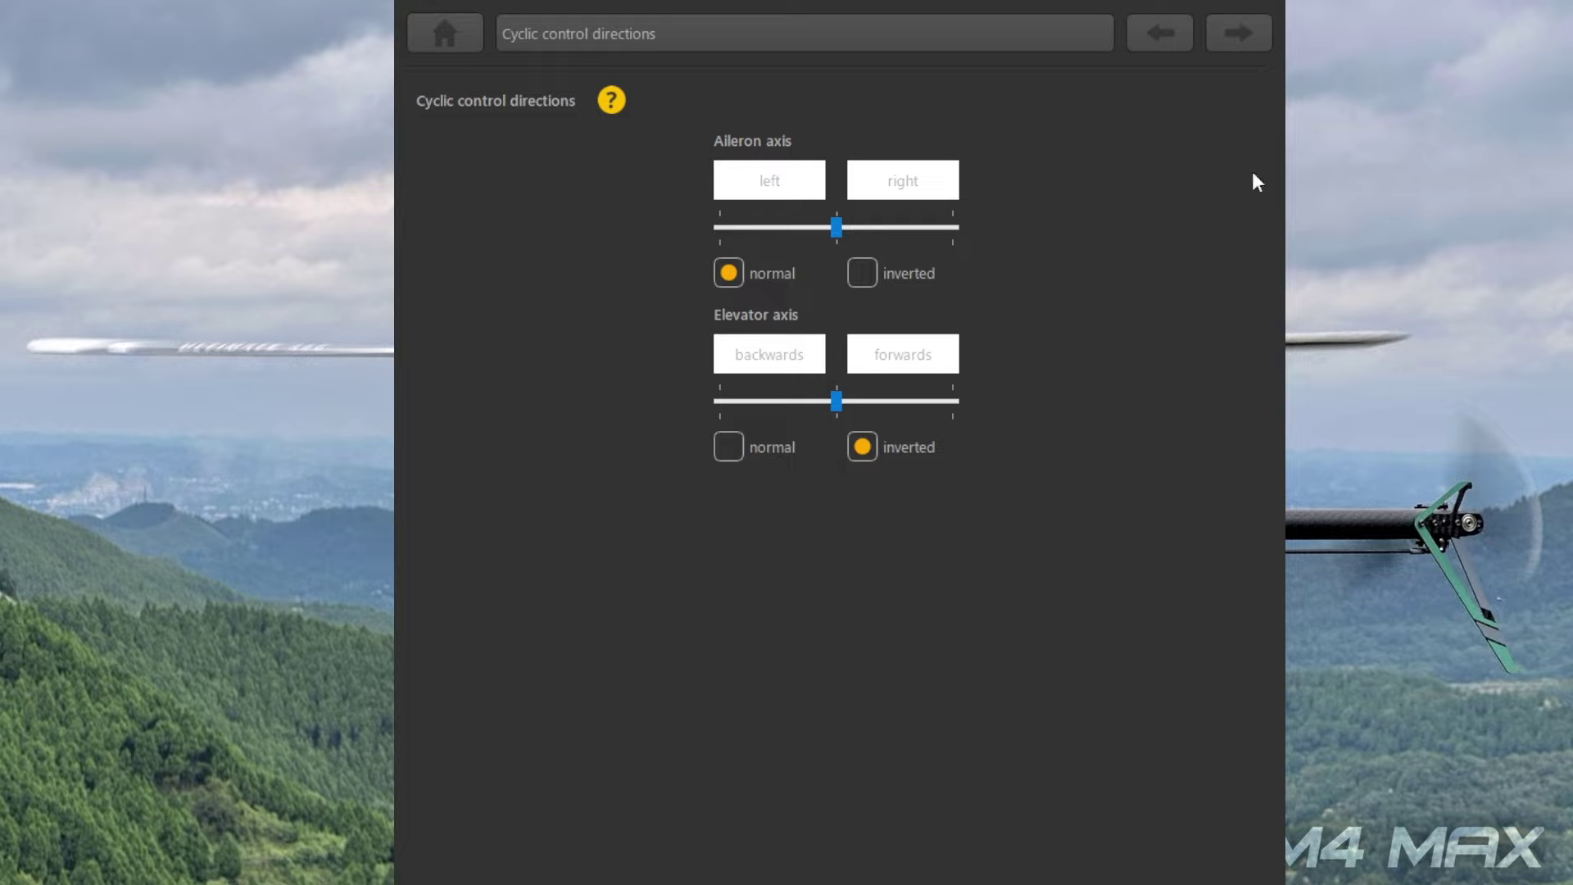
Step: Check the servo subtrims of -90, 4 and -78 in both views, then continue to cyclic throw
left_click(1239, 35)
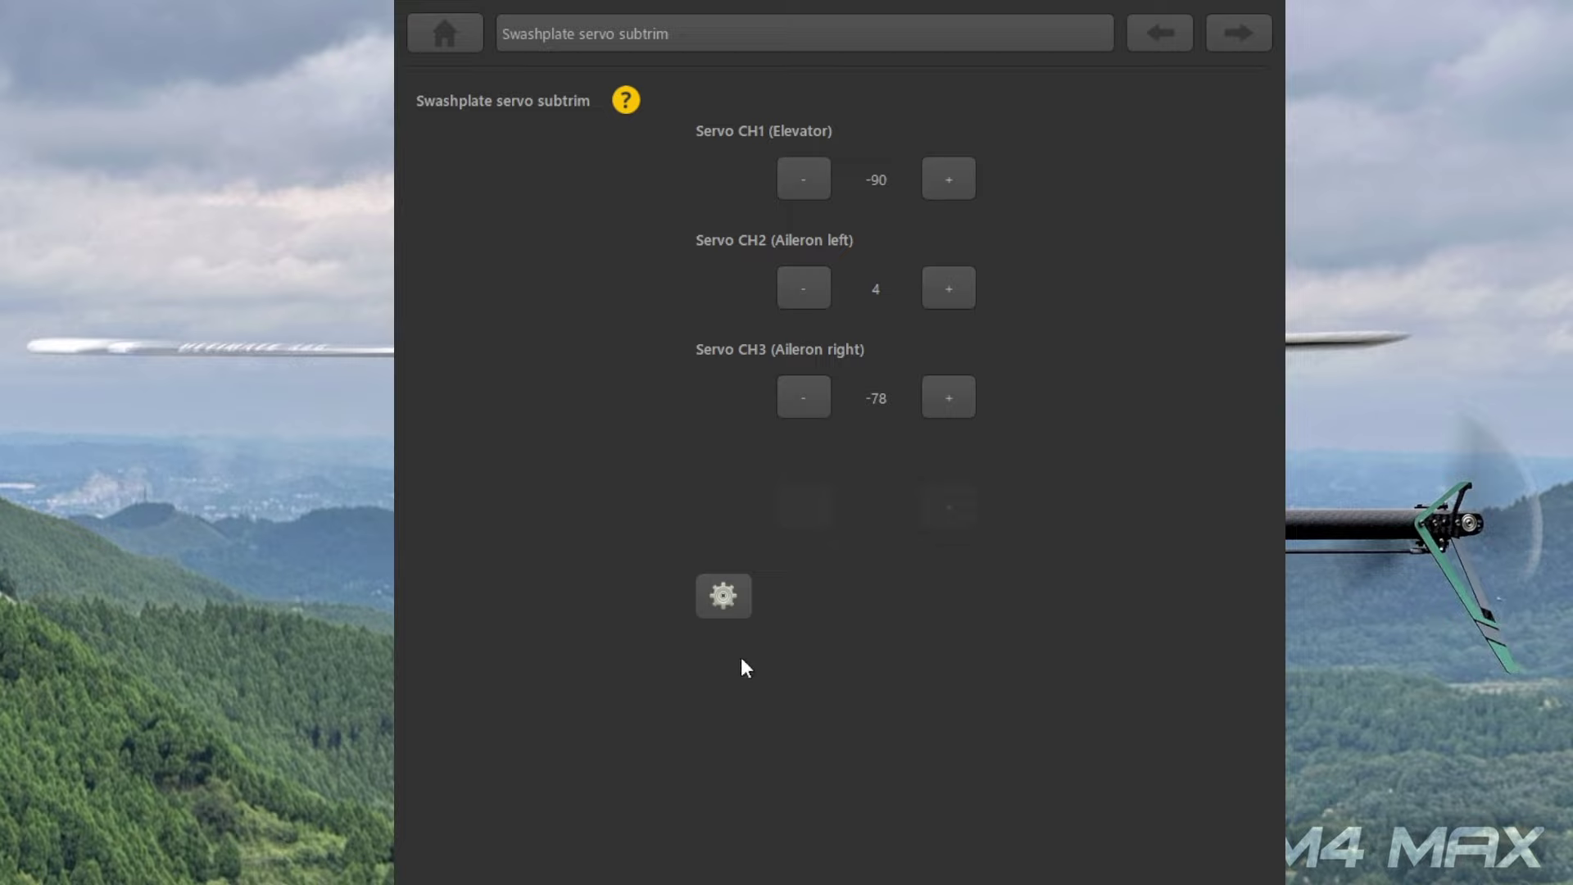
left_click(722, 595)
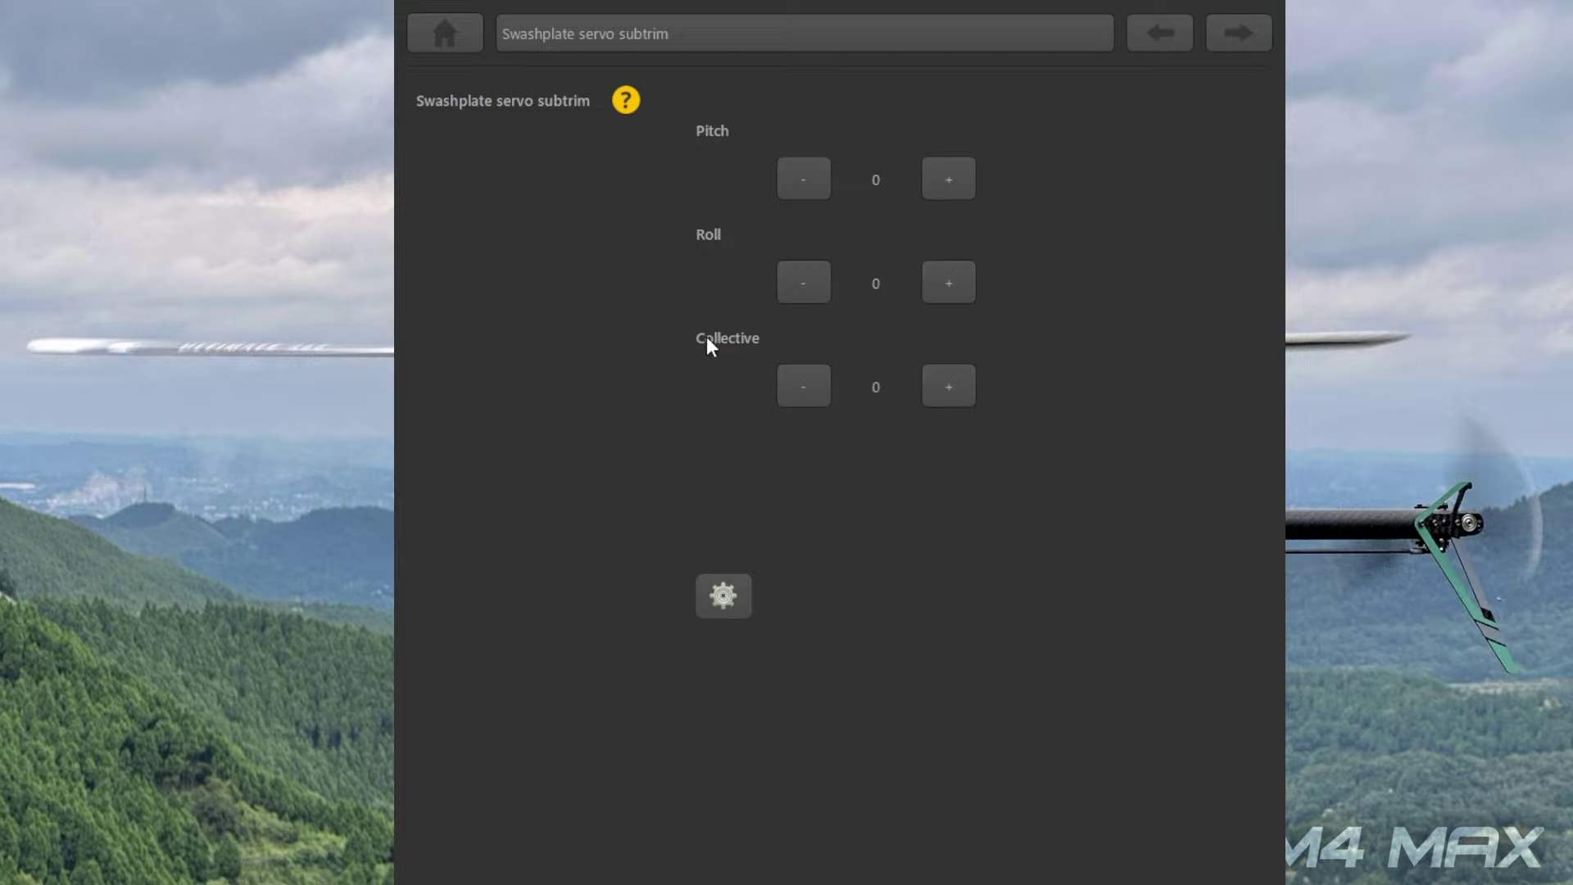
left_click(724, 595)
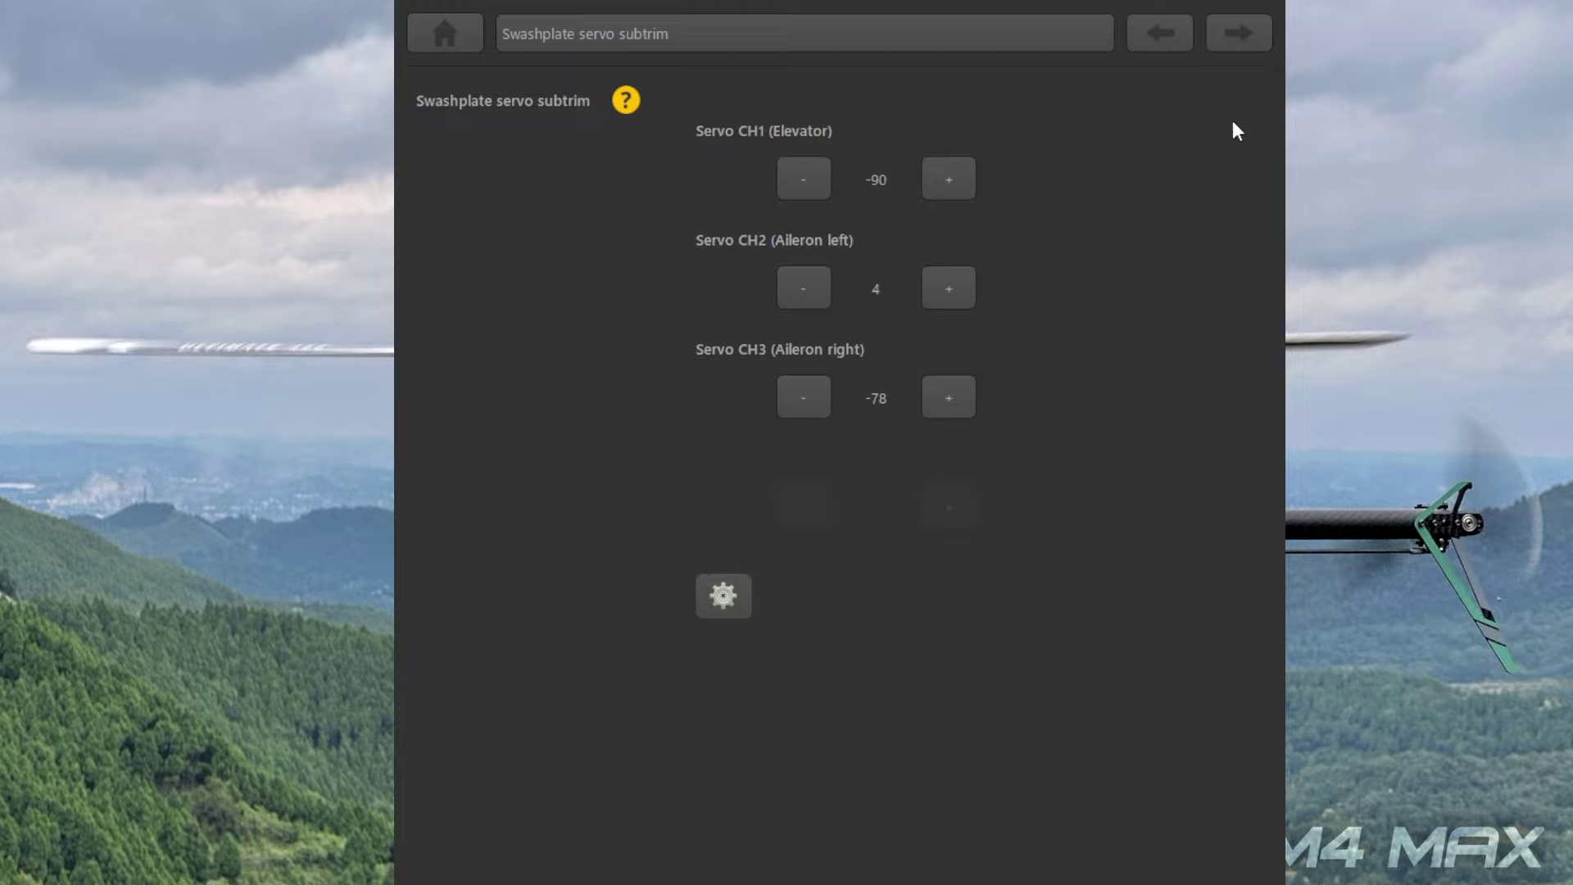
left_click(1240, 41)
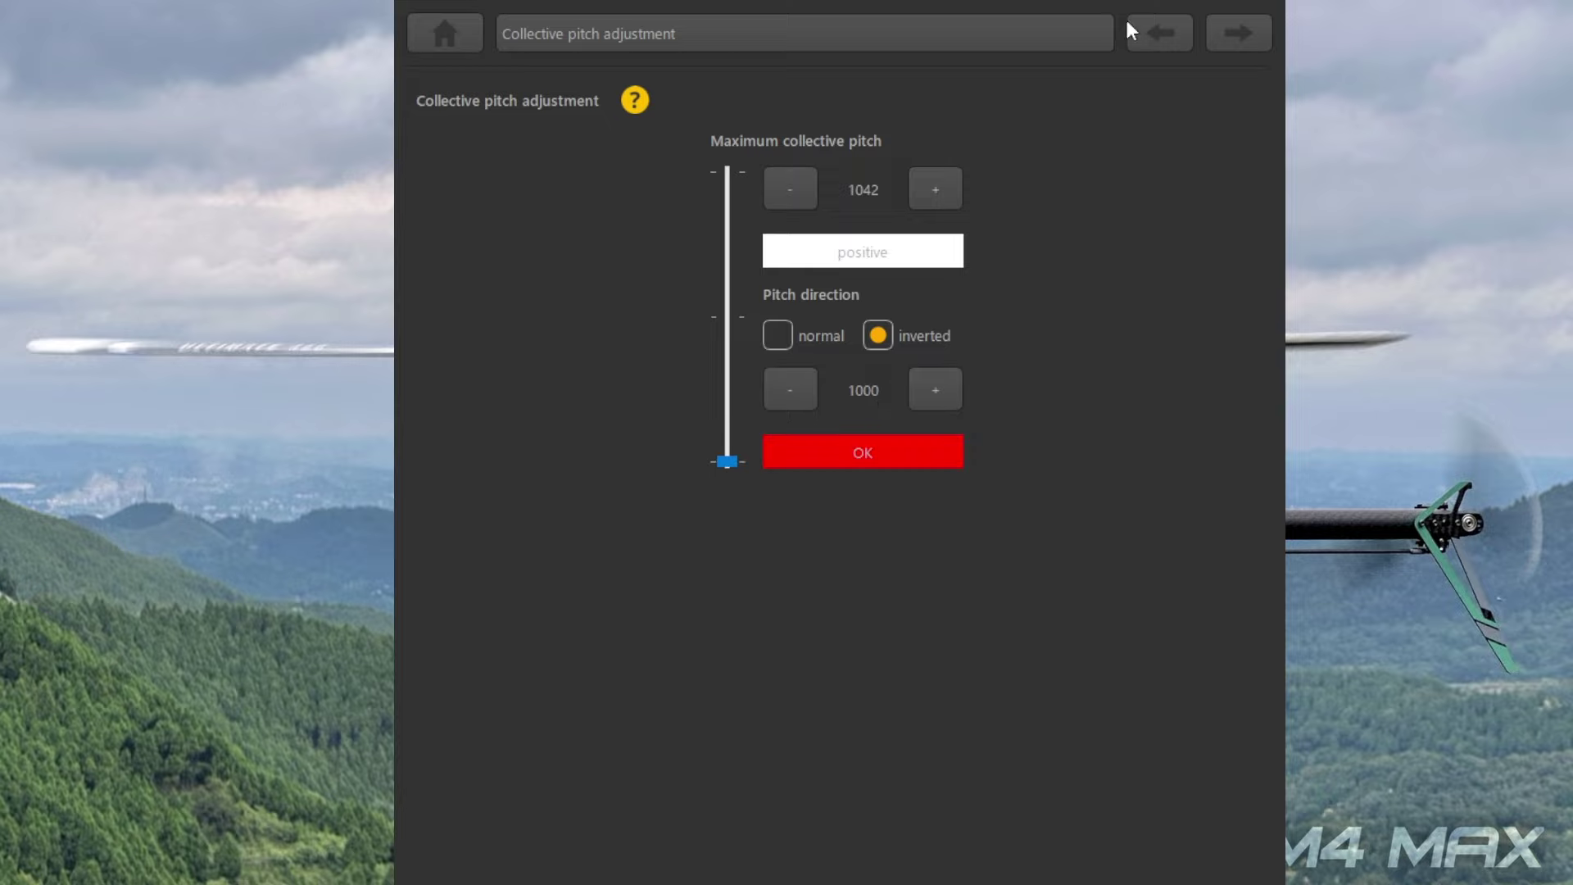
left_click(778, 337)
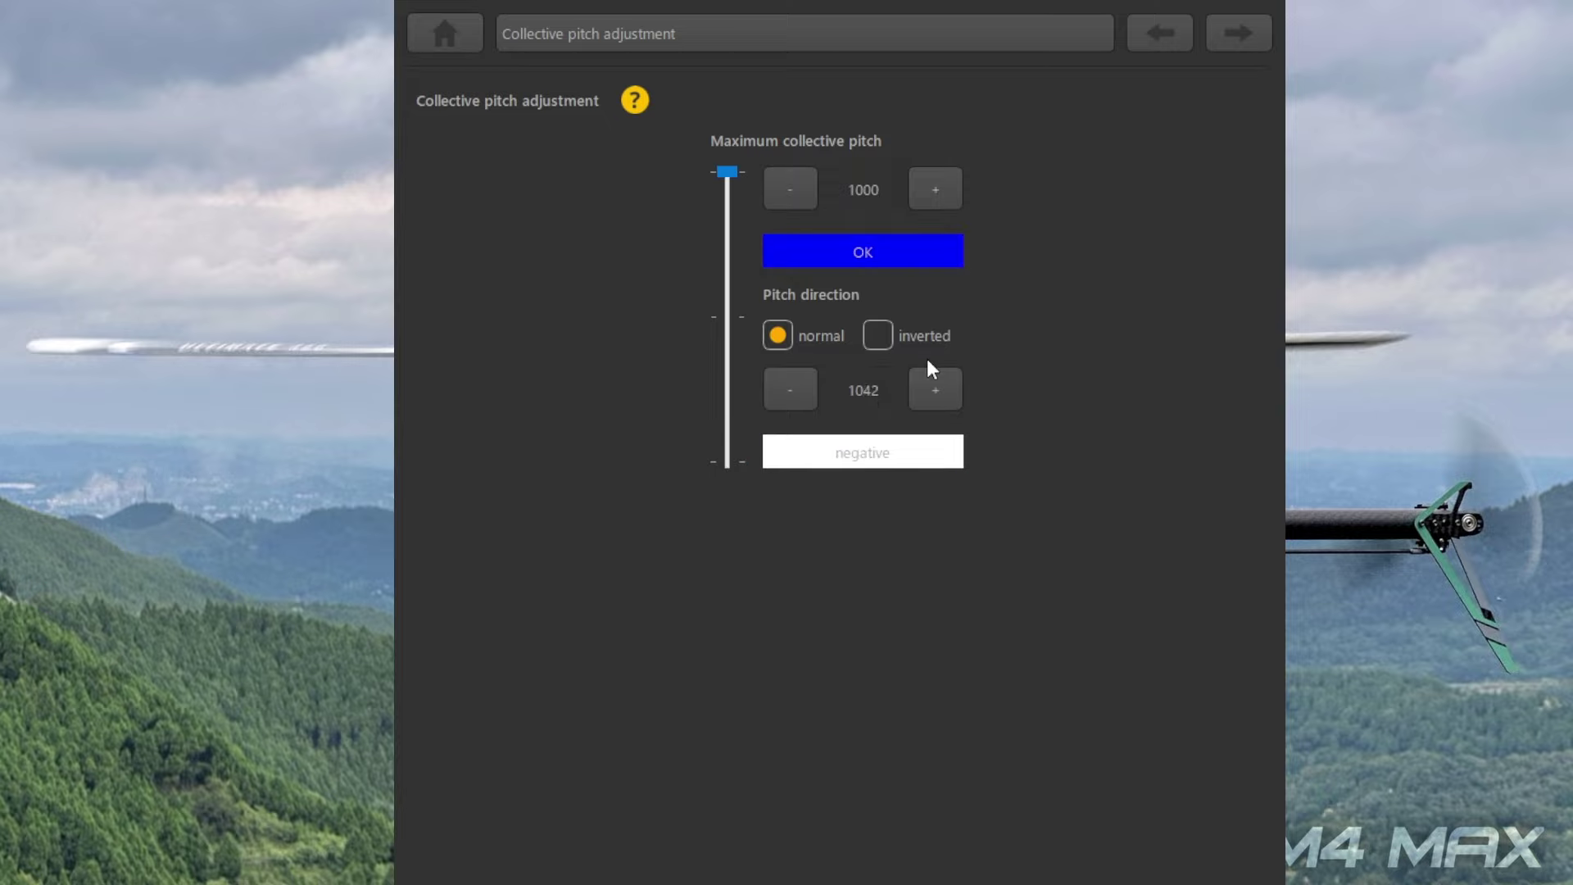
left_click(901, 344)
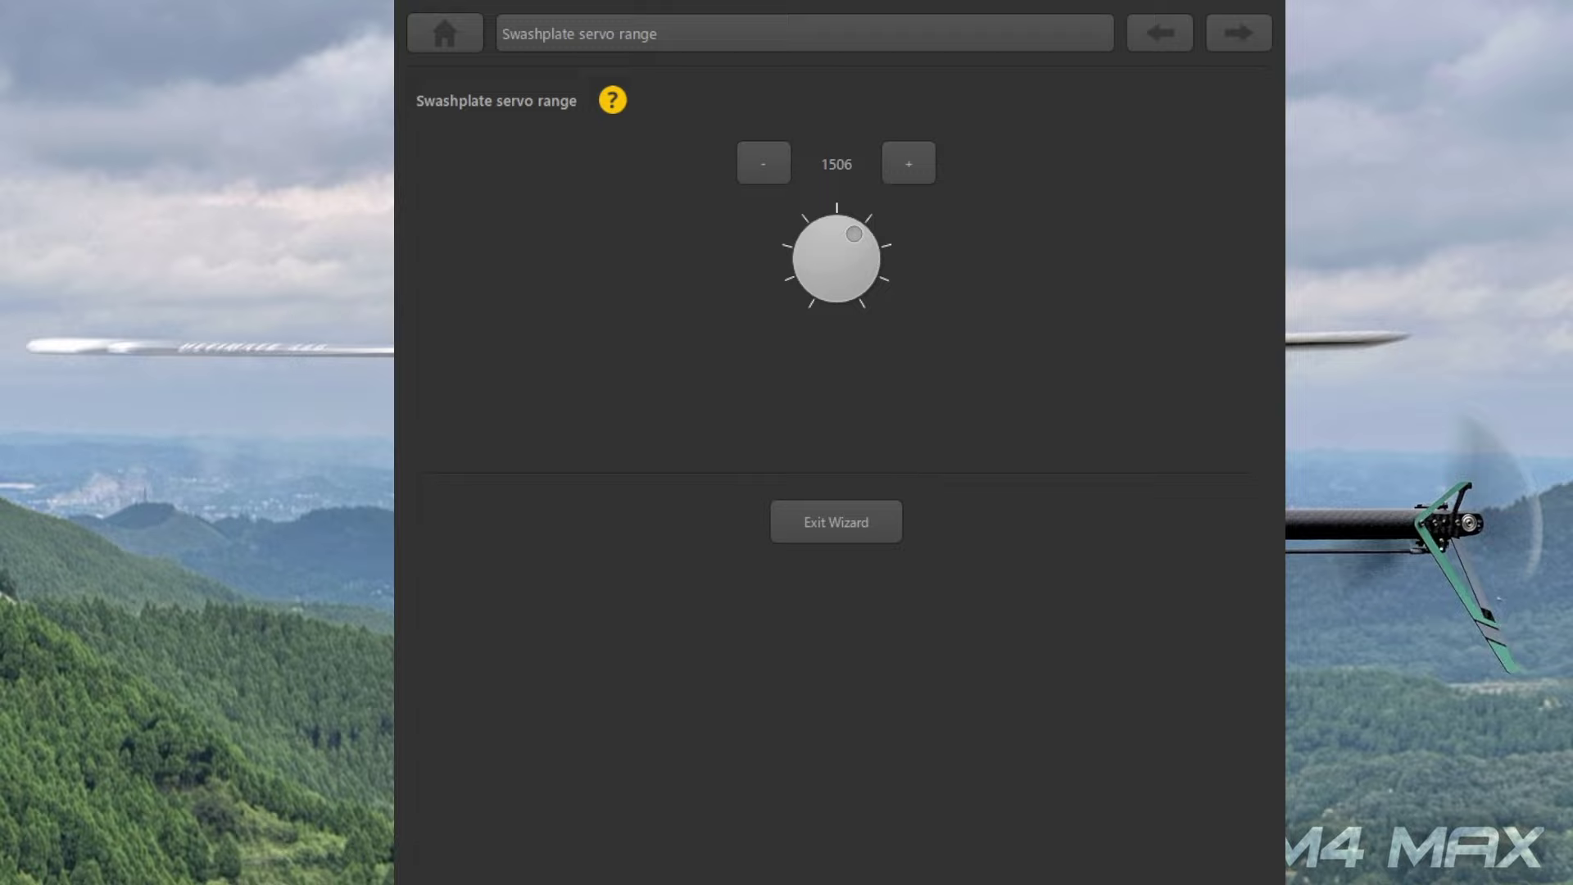
Step: Exit the wizard from the Swashplate servo range page back to the home screen
left_click(835, 522)
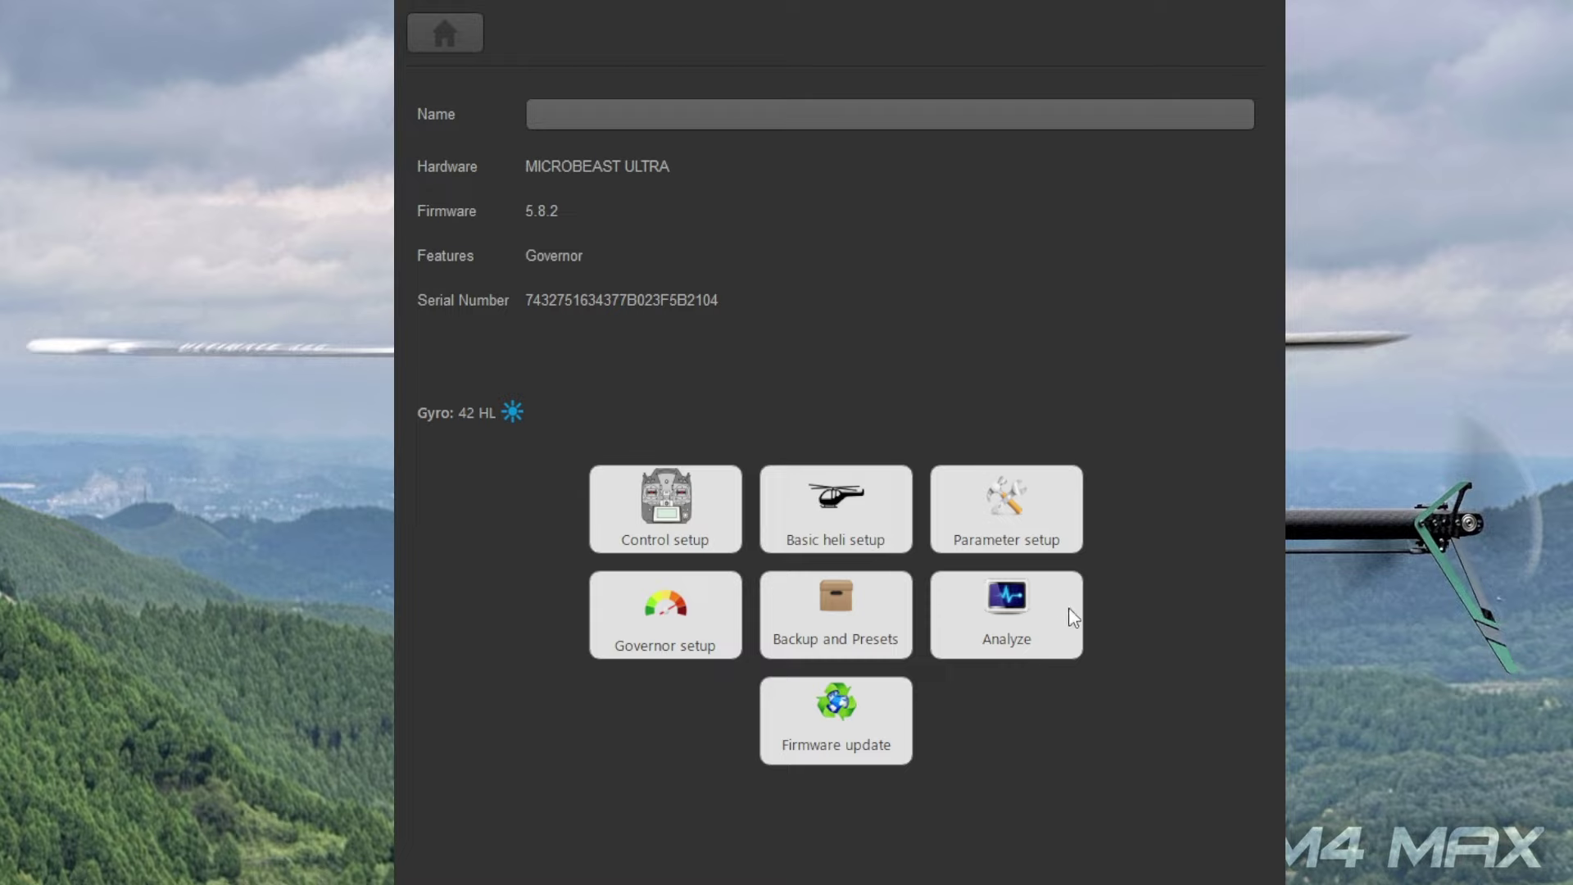
Step: Open Parameter setup, leave all Quick trims at 0 and continue to Bank 1 Control style
left_click(1017, 517)
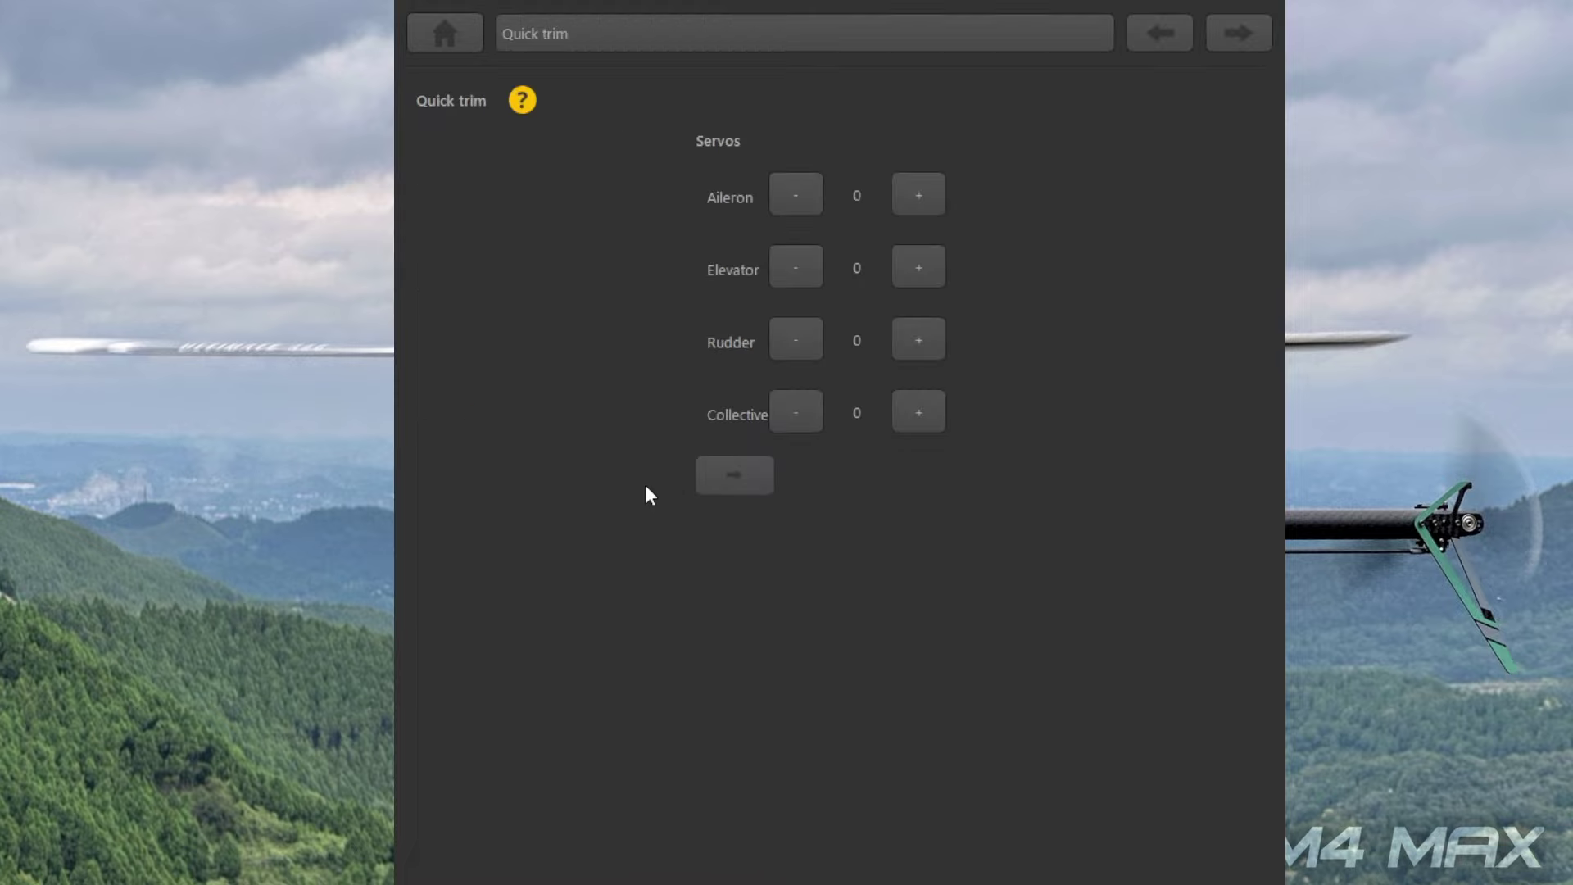
left_click(746, 488)
left_click(1242, 39)
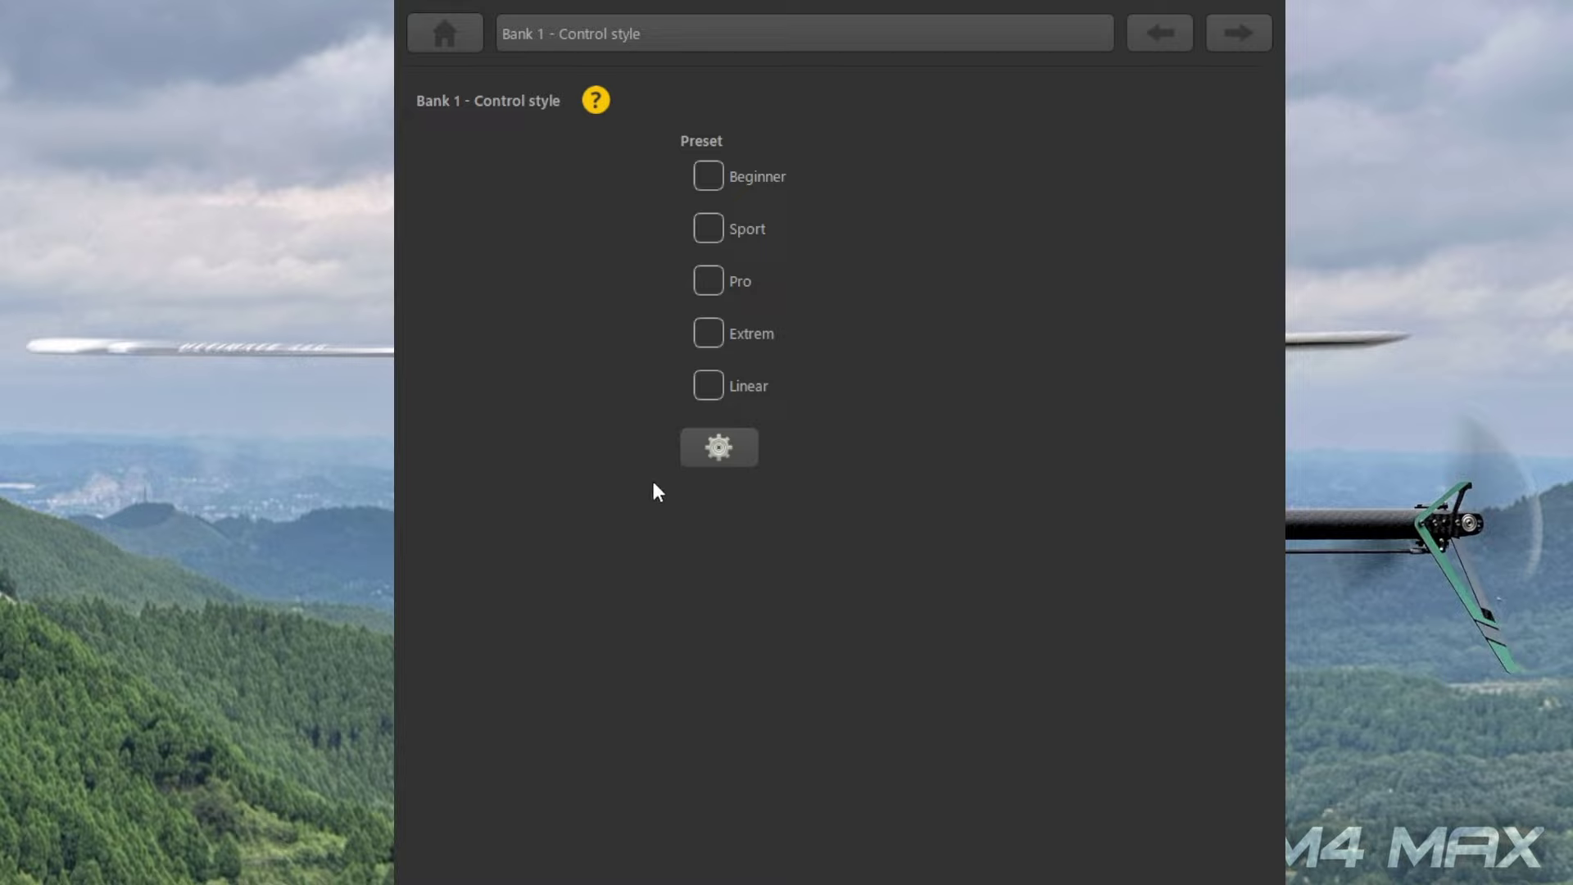
Step: Show Bank 1's detailed rates and expos: aileron/elevator 340/10, rudder 650/30, collective expo 0
left_click(719, 449)
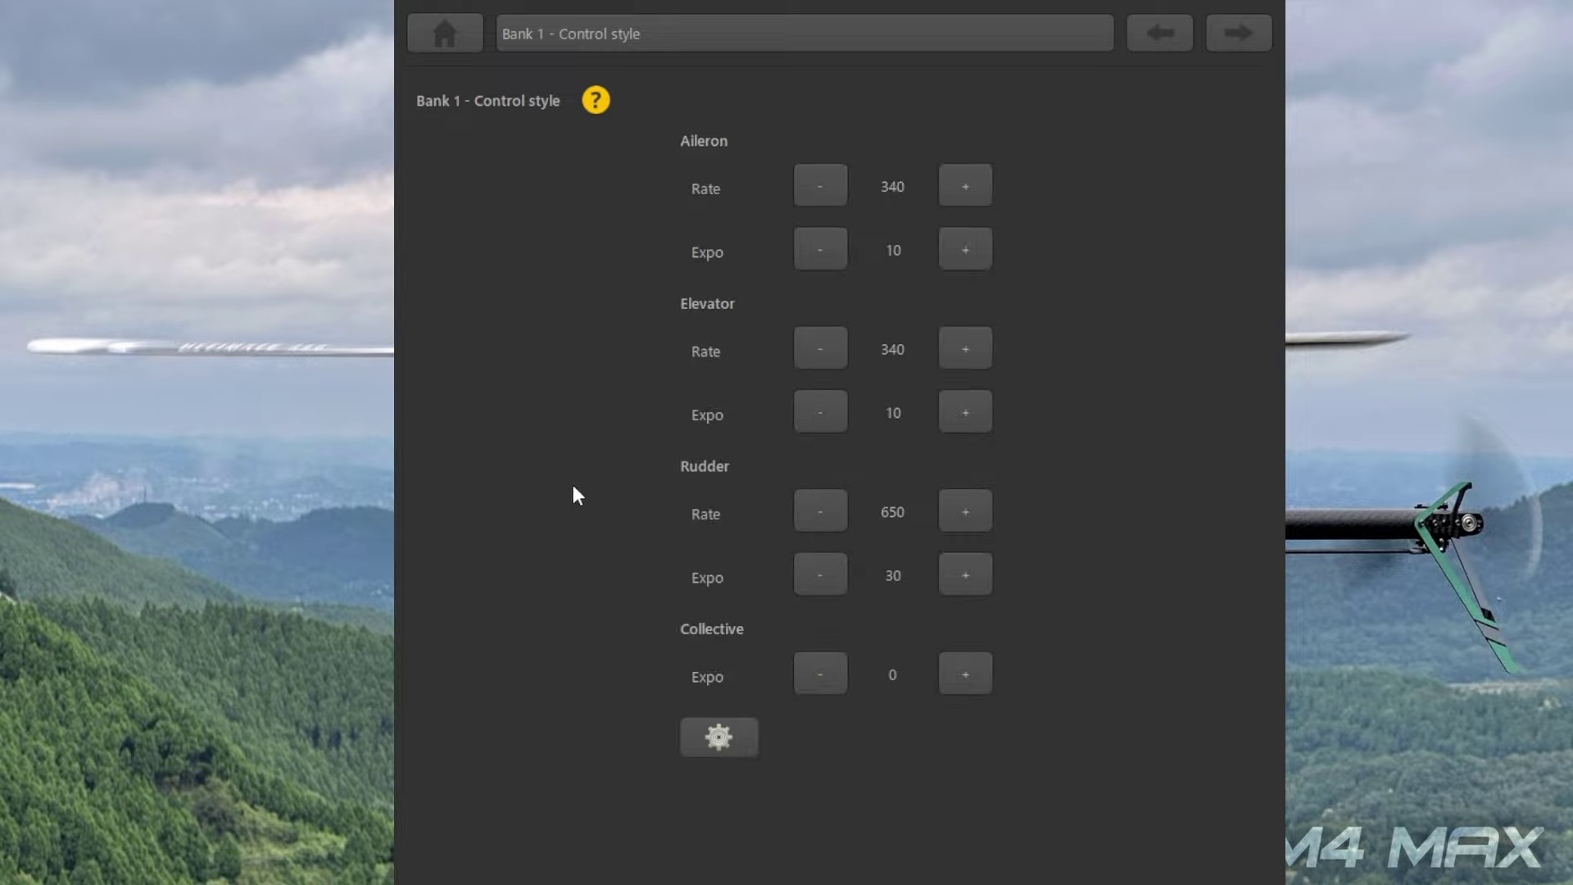